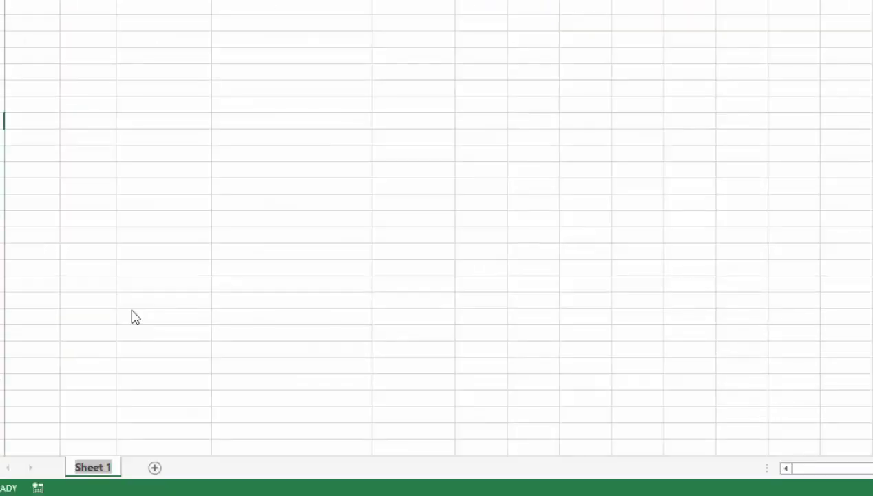
Step: Name the first sheet Day Book and add a new sheet named Receipts
{"action": "type", "text": "Day "}
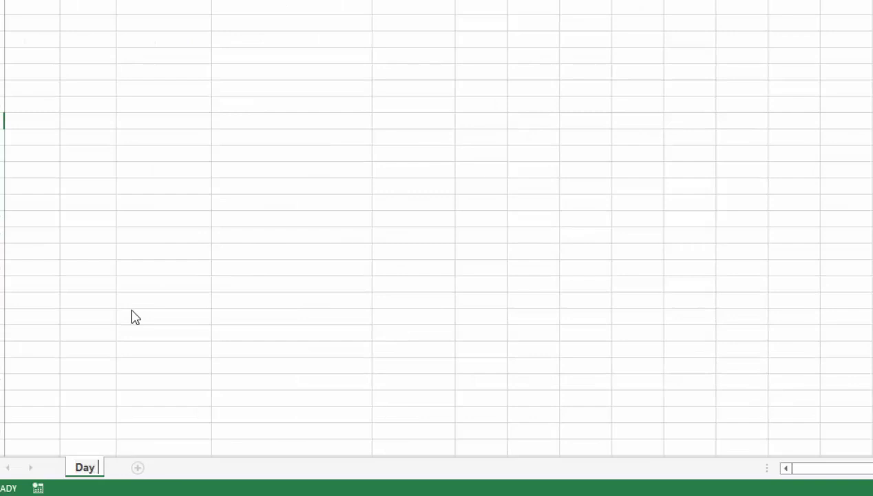
{"action": "type", "text": "Book"}
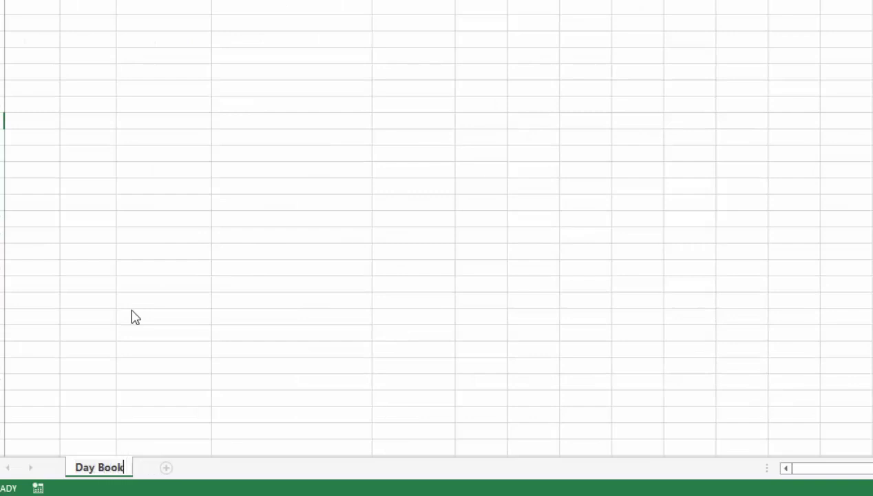
{"action": "key", "text": "Return"}
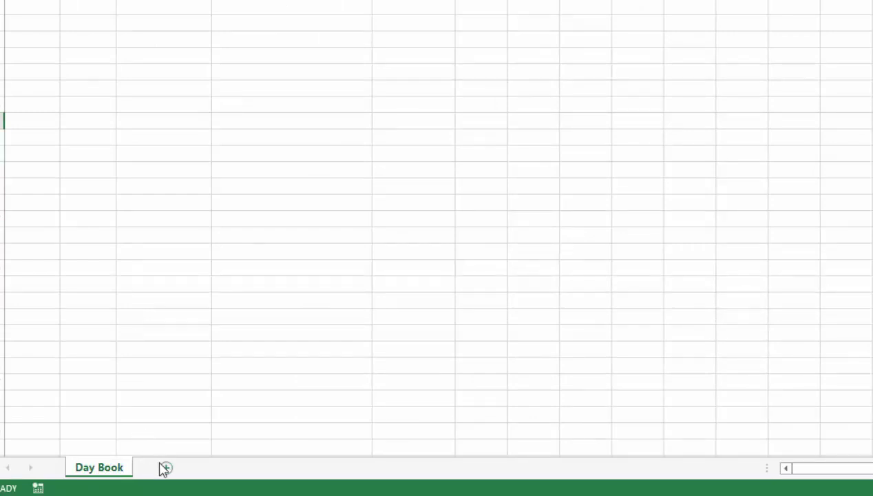
{"action": "left_click", "coordinate": [167, 468]}
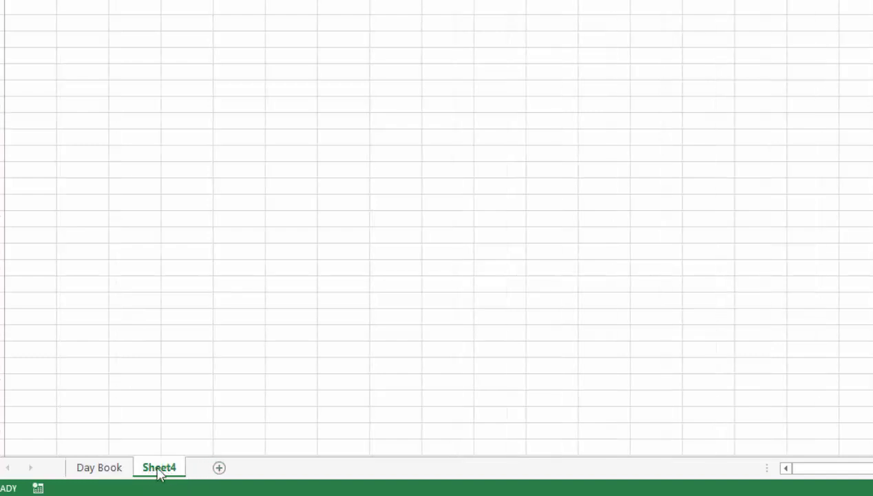
{"action": "right_click", "coordinate": [158, 465]}
{"action": "left_click", "coordinate": [183, 319]}
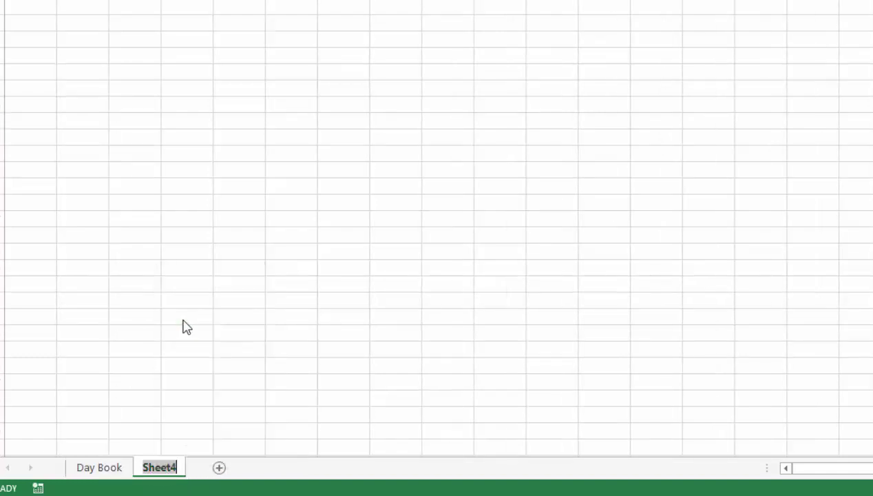
{"action": "type", "text": "Rece"}
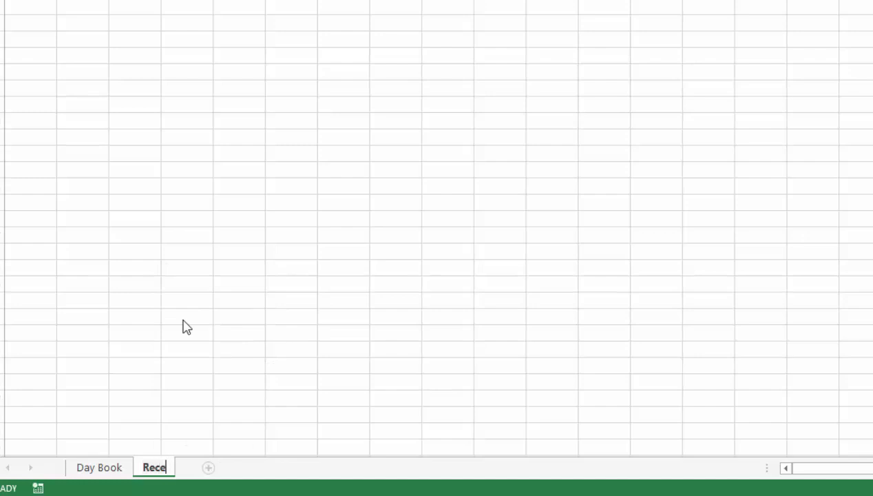
{"action": "type", "text": "ipt"}
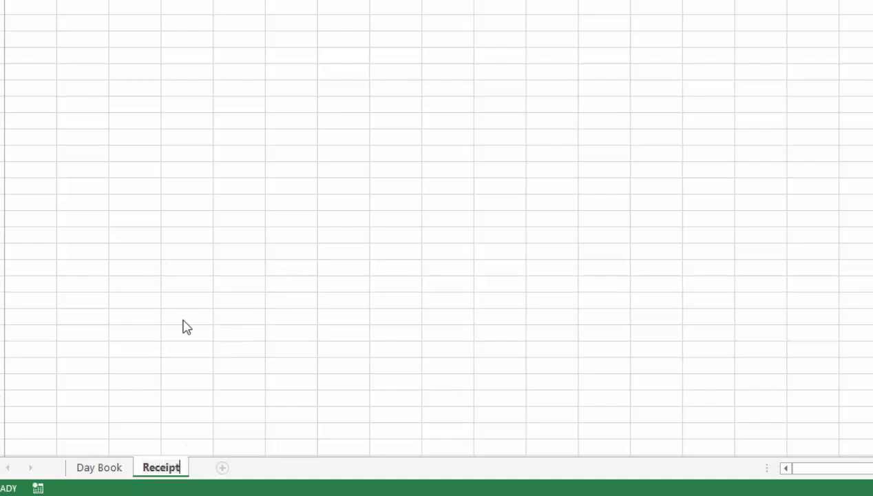
{"action": "type", "text": "s"}
{"action": "key", "text": "Return"}
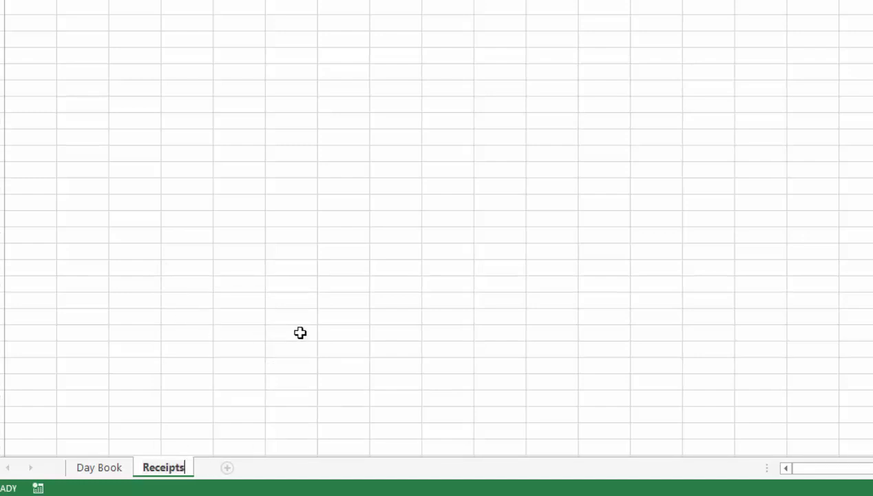
{"action": "key", "text": "Return"}
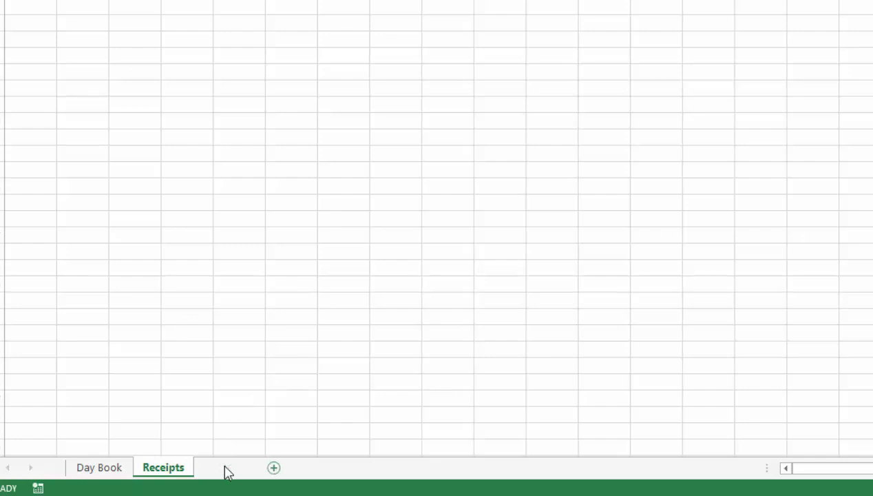
Step: Add a third sheet named Payments and return to the Day Book sheet
{"action": "key", "text": "shift+F11"}
{"action": "right_click", "coordinate": [227, 470]}
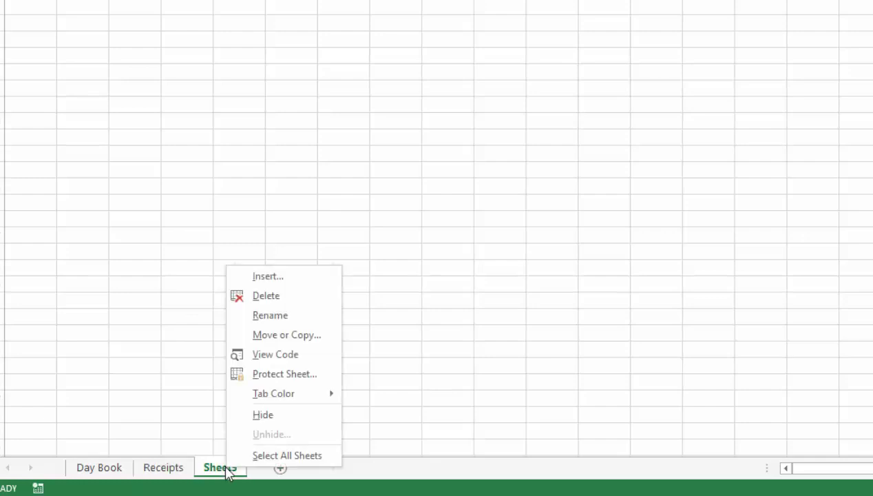
{"action": "left_click", "coordinate": [256, 315]}
{"action": "type", "text": "Pa"}
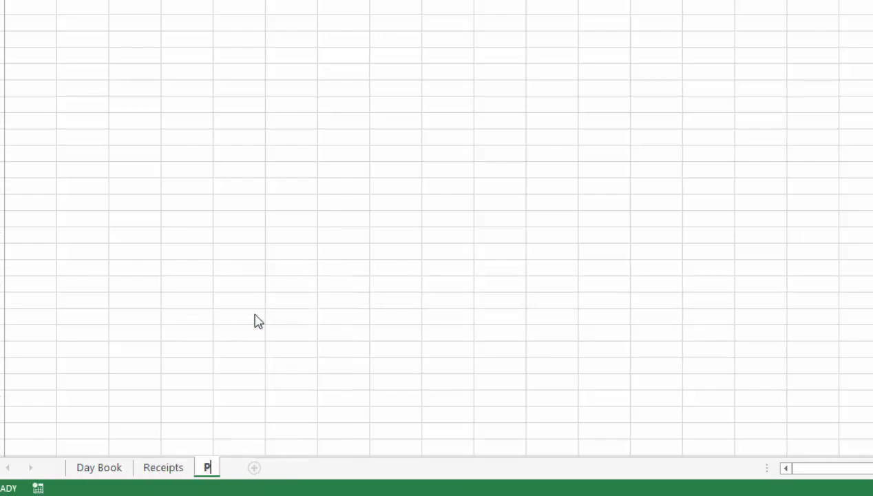
{"action": "type", "text": "yments"}
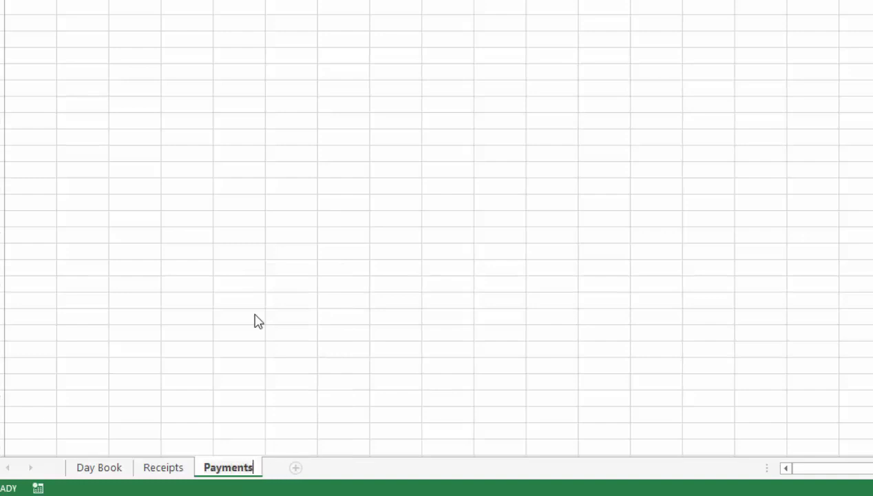
{"action": "key", "text": "Return"}
{"action": "left_click", "coordinate": [83, 468]}
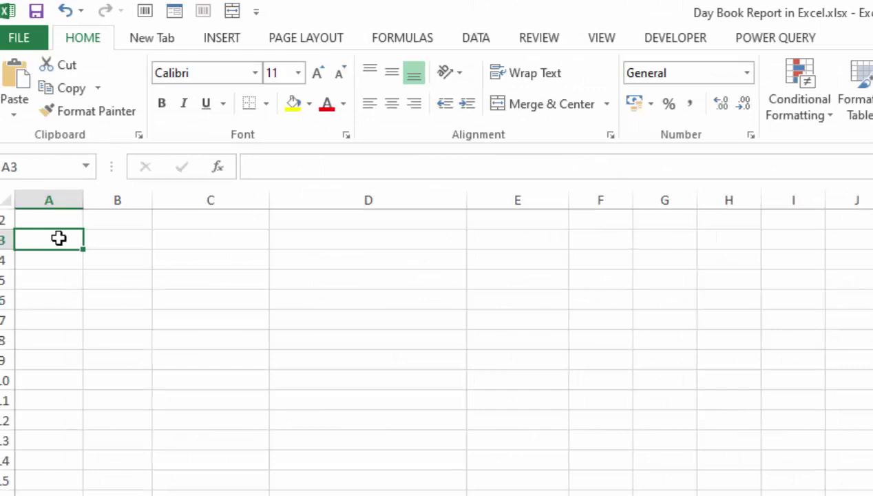
Step: Enter the headers S.No, Date, Receipt, Payments and Balance across A3:E3
{"action": "type", "text": "S"}
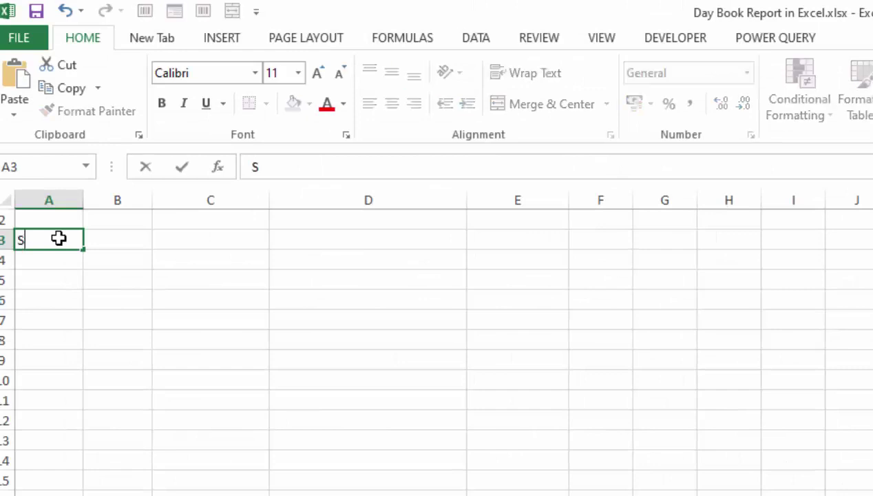
{"action": "type", "text": ".No"}
{"action": "key", "text": "Tab"}
{"action": "type", "text": "Date"}
{"action": "key", "text": "Tab"}
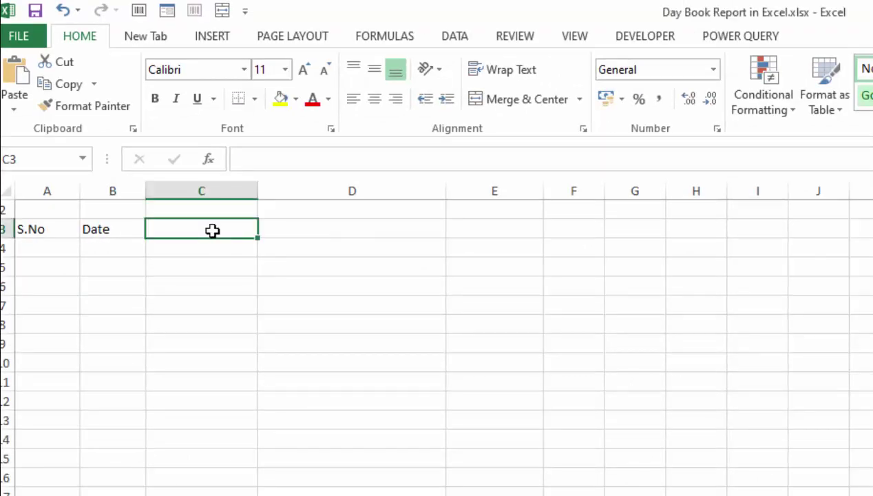
{"action": "type", "text": "Receipt"}
{"action": "key", "text": "Tab"}
{"action": "type", "text": "Payments"}
{"action": "key", "text": "Tab"}
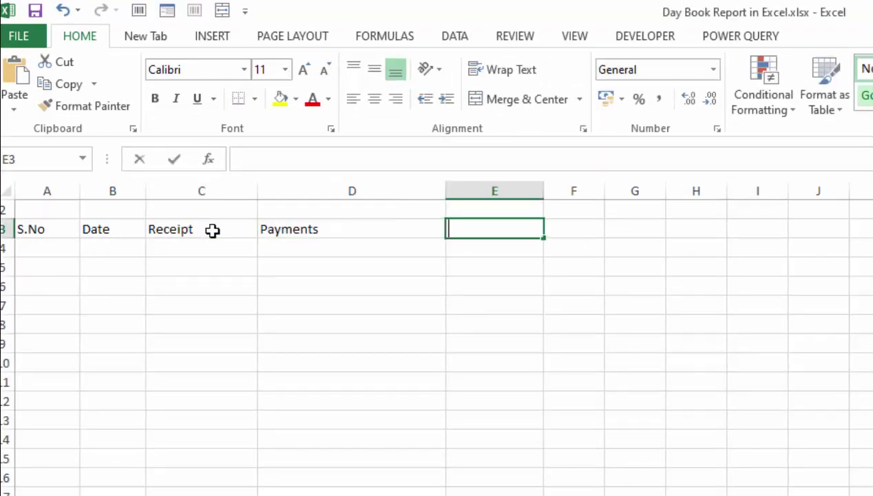
{"action": "type", "text": "Balance"}
Step: Enlarge the table text and make the A3:E3 headers centred at size 18
{"action": "mouse_move", "coordinate": [31, 229]}
{"action": "left_mouse_down"}
{"action": "mouse_move", "coordinate": [429, 317]}
{"action": "mouse_move", "coordinate": [494, 491]}
{"action": "left_mouse_up"}
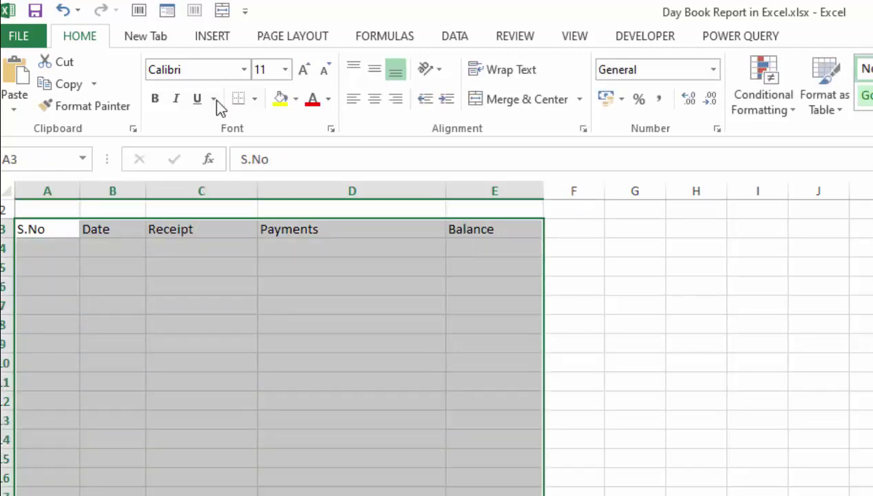
{"action": "left_click", "coordinate": [303, 71]}
{"action": "left_click", "coordinate": [303, 72]}
{"action": "left_click", "coordinate": [303, 71]}
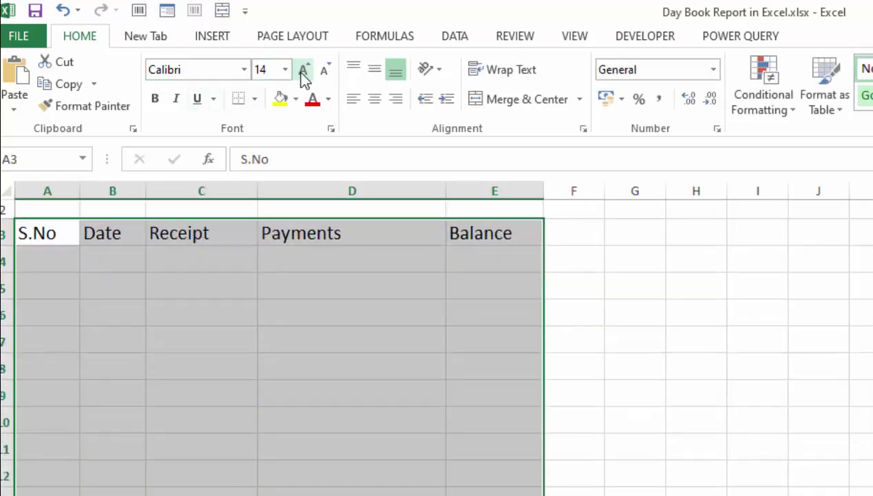
{"action": "left_click", "coordinate": [9, 245]}
{"action": "left_click_drag", "start_coordinate": [49, 238], "coordinate": [494, 235]}
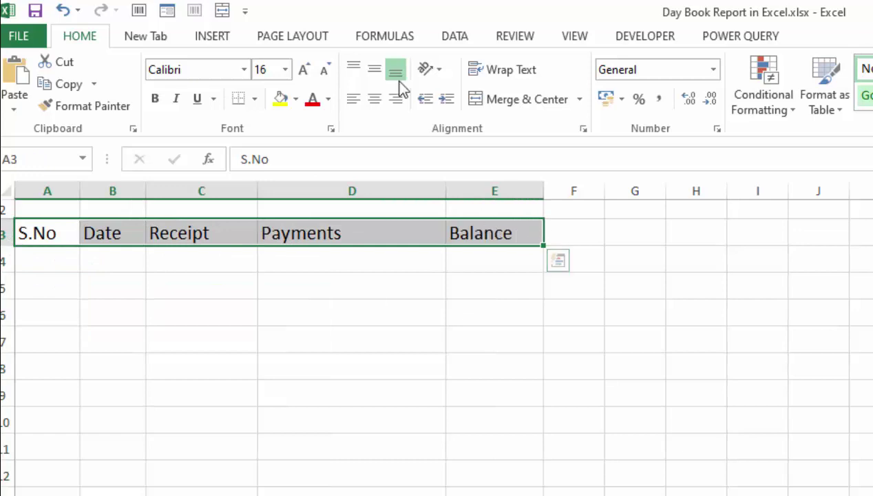
{"action": "left_click", "coordinate": [374, 98]}
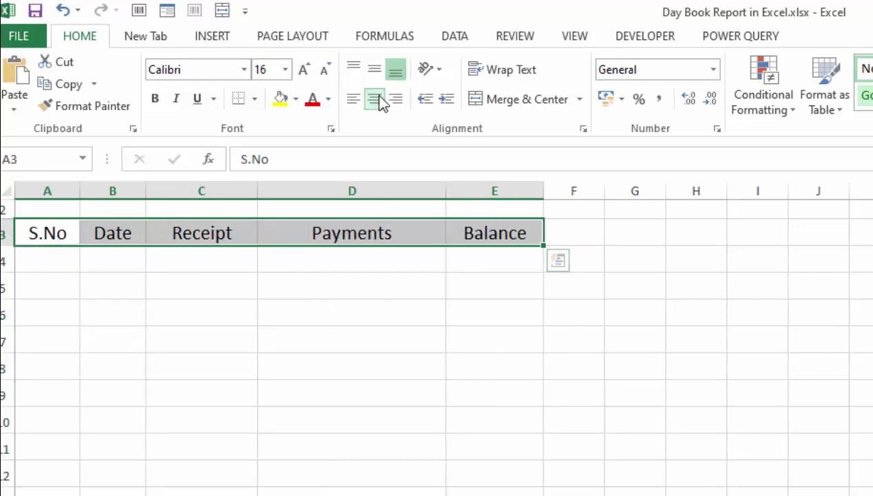
{"action": "left_click", "coordinate": [303, 70]}
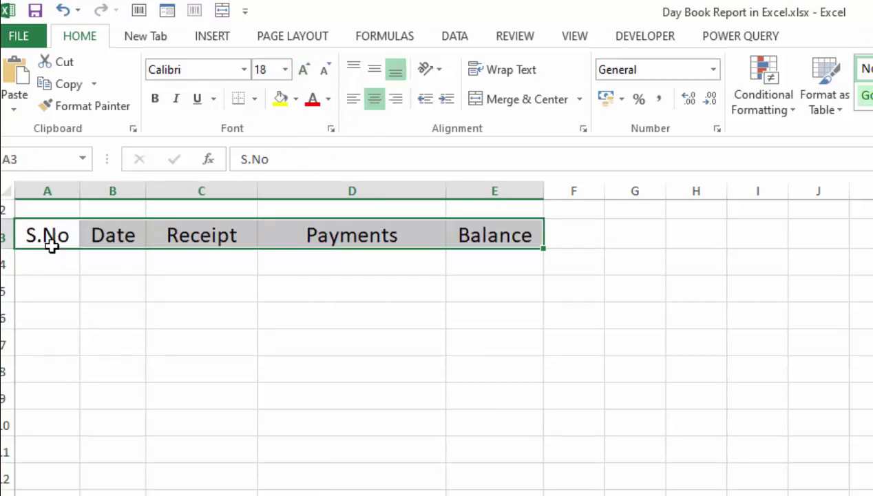
Step: On the Receipts sheet, complete the Description, Payment Method and Amount headers in row 2
{"action": "left_click", "coordinate": [860, 241]}
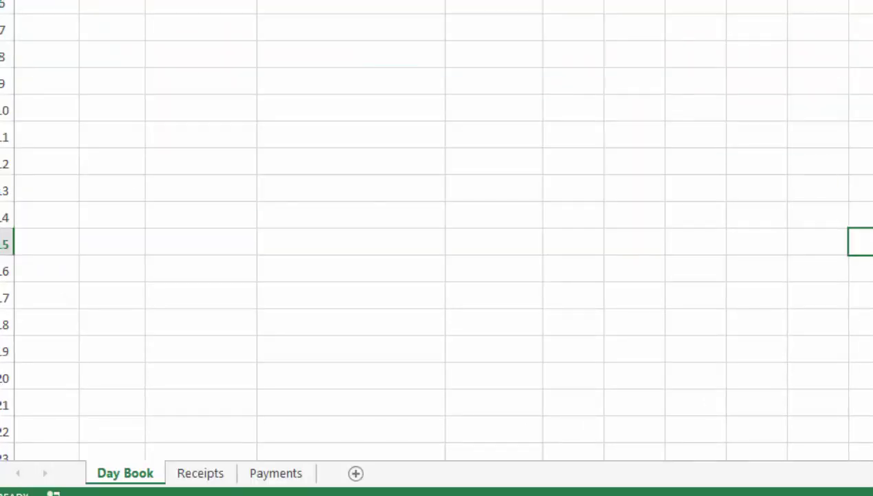
{"action": "left_click", "coordinate": [210, 475]}
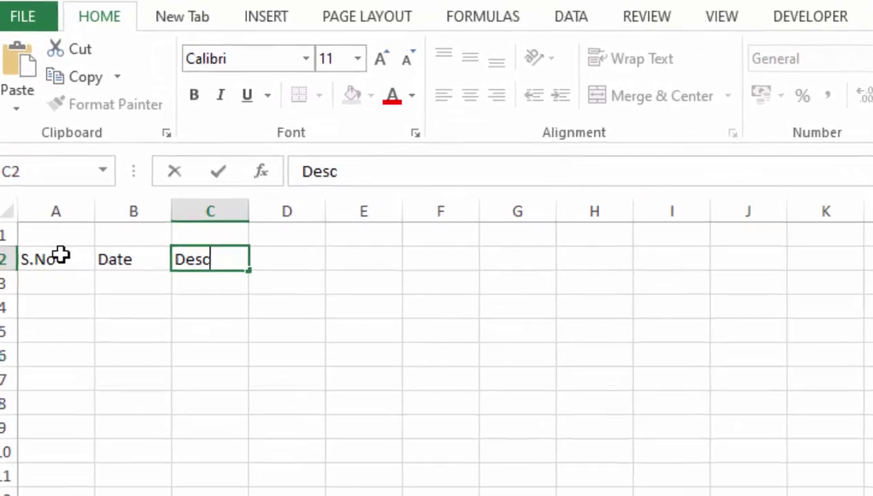
{"action": "type", "text": "ripti"}
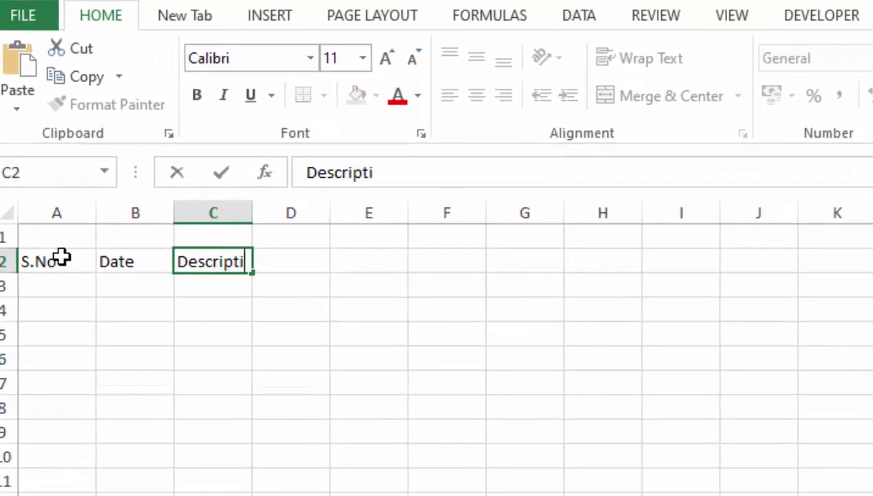
{"action": "type", "text": "on"}
{"action": "key", "text": "Tab"}
{"action": "type", "text": "P"}
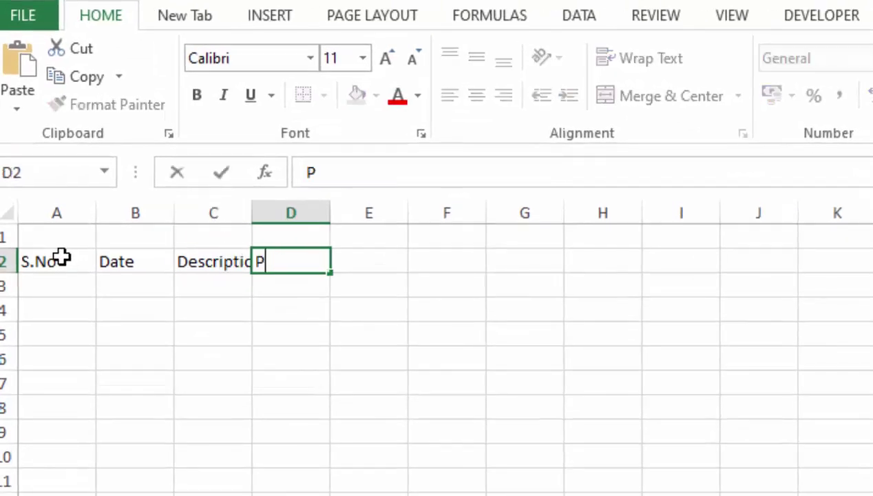
{"action": "type", "text": "ayment"}
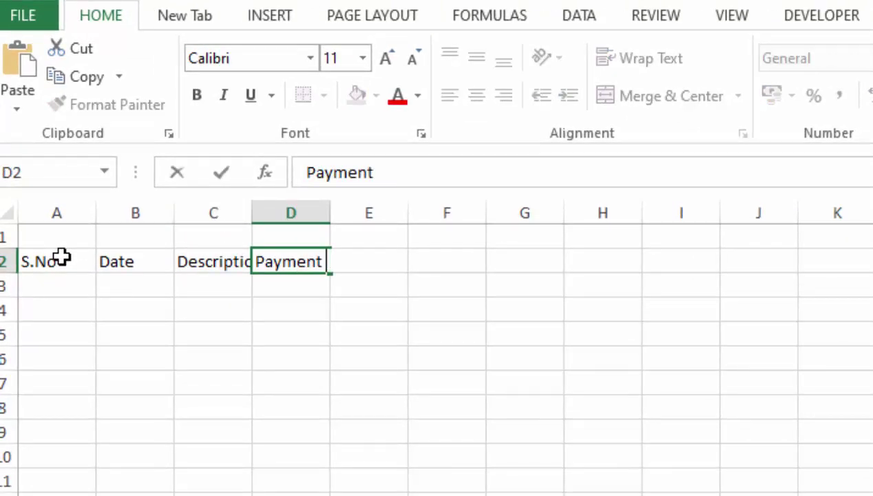
{"action": "type", "text": " Method"}
{"action": "key", "text": "Tab"}
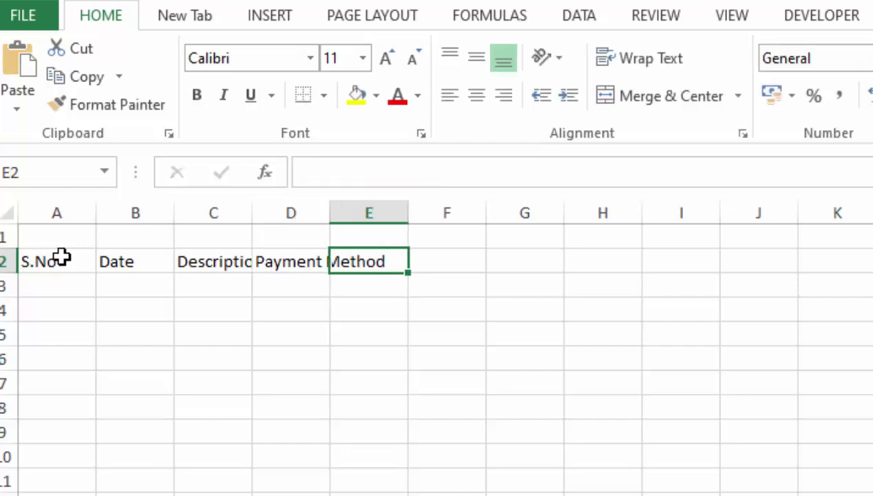
{"action": "type", "text": "Amount"}
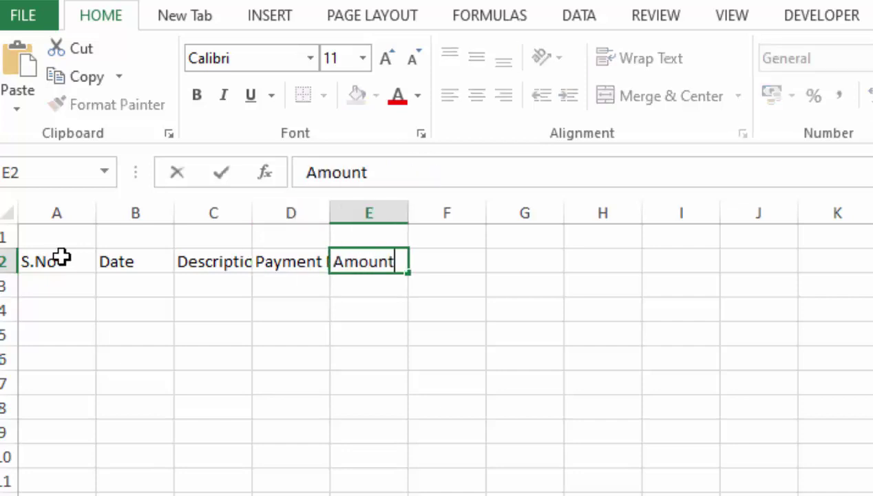
{"action": "key", "text": "Tab"}
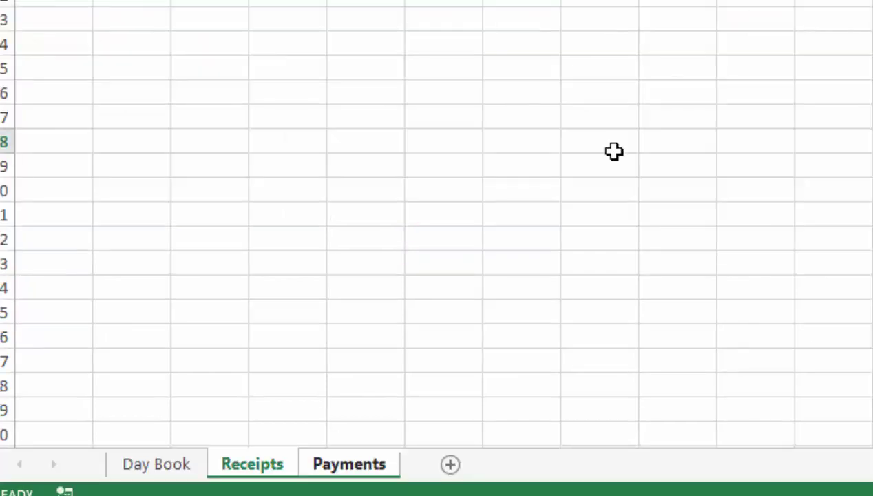
Step: Return to Receipts and AutoFit columns C and D to the Description and Payment Method headers
{"action": "left_click", "coordinate": [611, 146]}
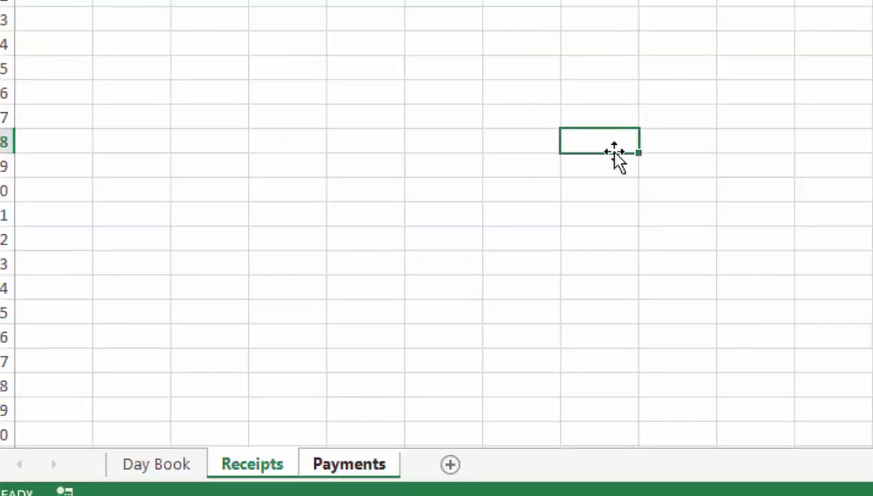
{"action": "left_click", "coordinate": [169, 462]}
{"action": "double_click", "coordinate": [170, 462]}
{"action": "key", "text": "Return"}
{"action": "left_click", "coordinate": [245, 465]}
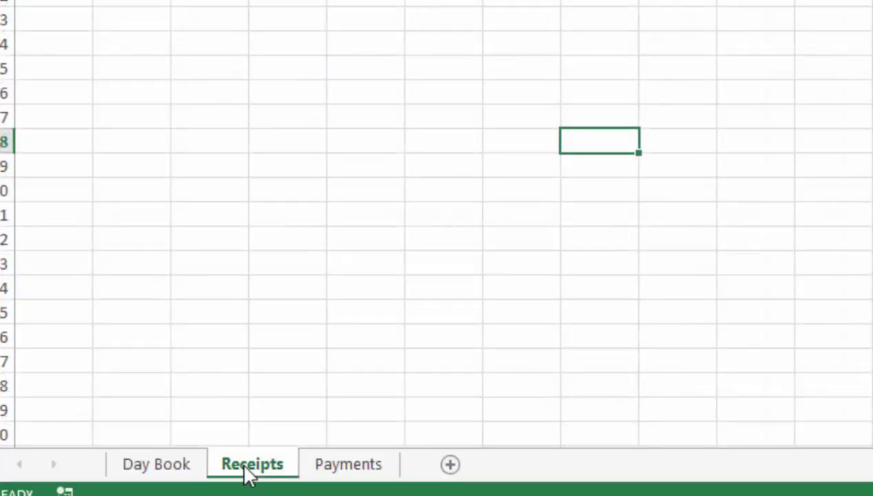
{"action": "double_click", "coordinate": [221, 195]}
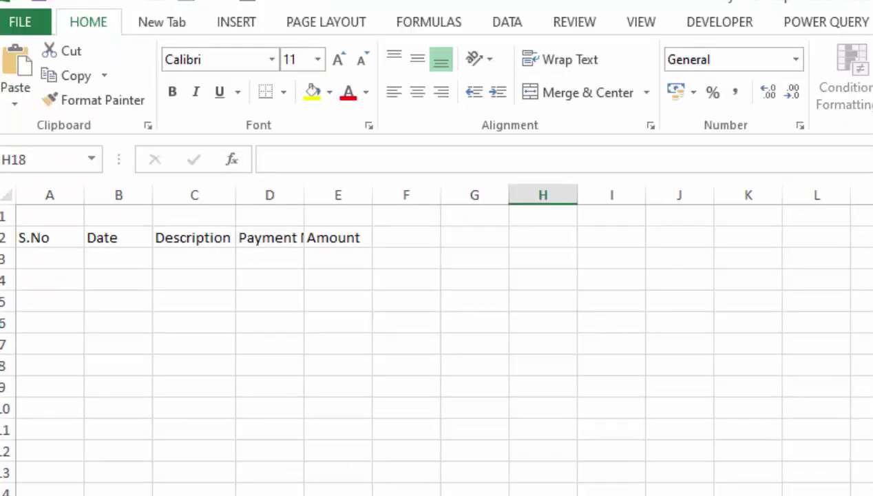
{"action": "double_click", "coordinate": [303, 195]}
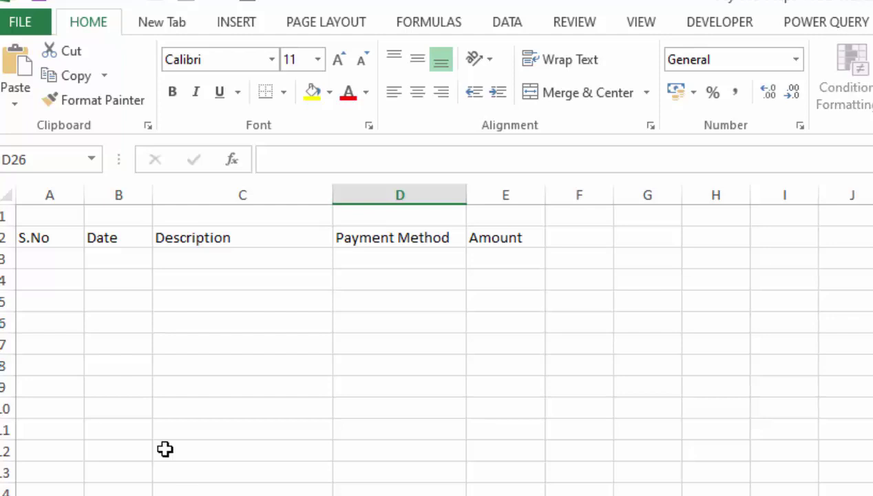
{"action": "mouse_move", "coordinate": [49, 242]}
{"action": "left_mouse_down"}
{"action": "mouse_move", "coordinate": [400, 495]}
{"action": "mouse_move", "coordinate": [506, 495]}
{"action": "left_mouse_up"}
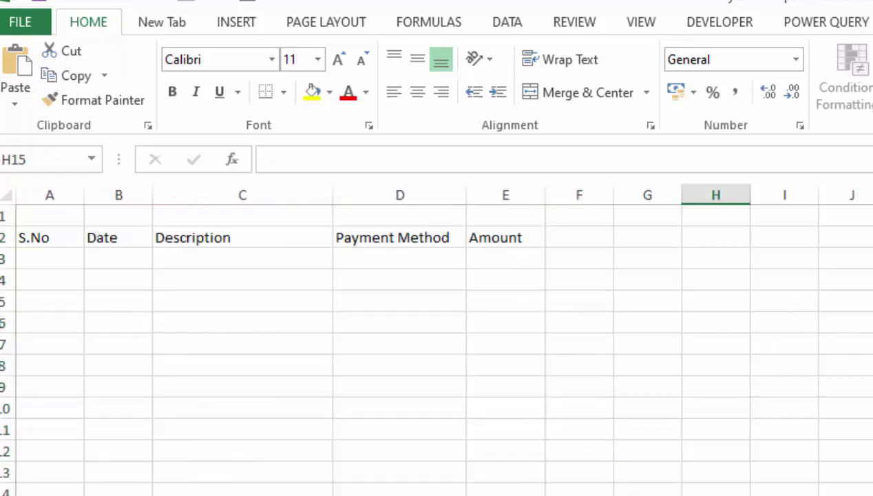
{"action": "left_click", "coordinate": [716, 216]}
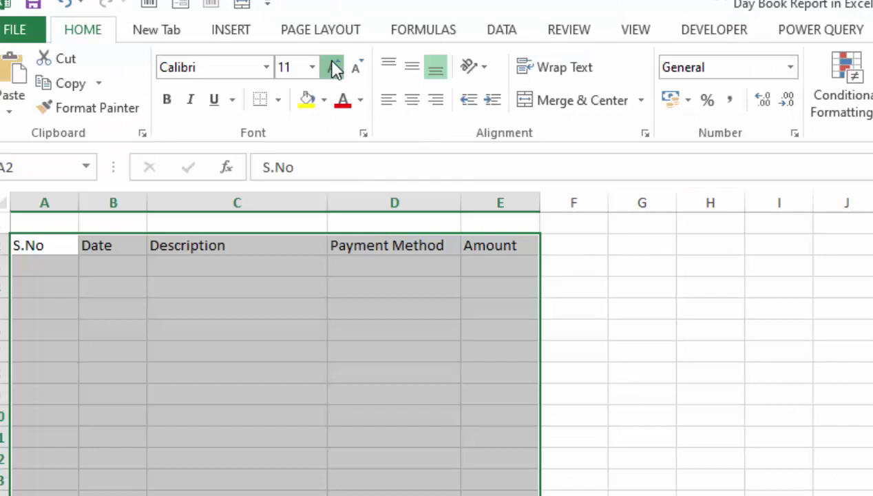
Step: Raise the Receipts headers to 18 pt, apply a table style with headers, then undo it
{"action": "left_click", "coordinate": [333, 66]}
{"action": "left_click", "coordinate": [334, 66]}
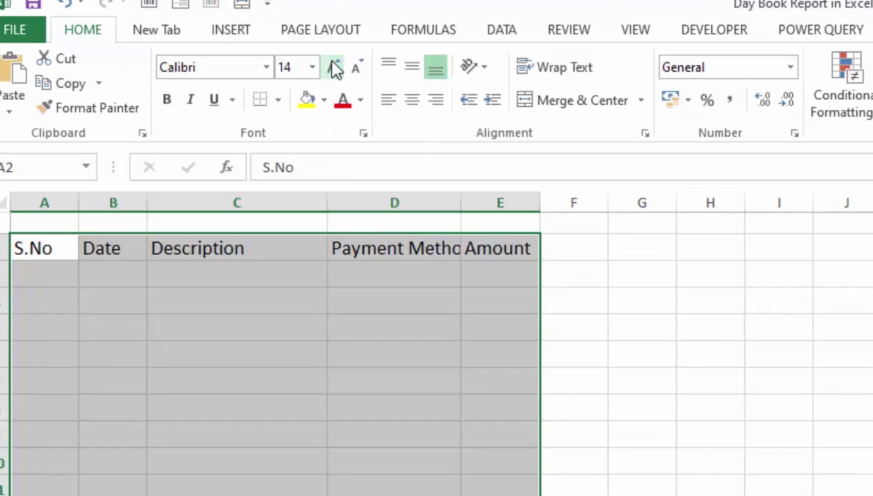
{"action": "left_click", "coordinate": [333, 67]}
{"action": "left_click", "coordinate": [334, 66]}
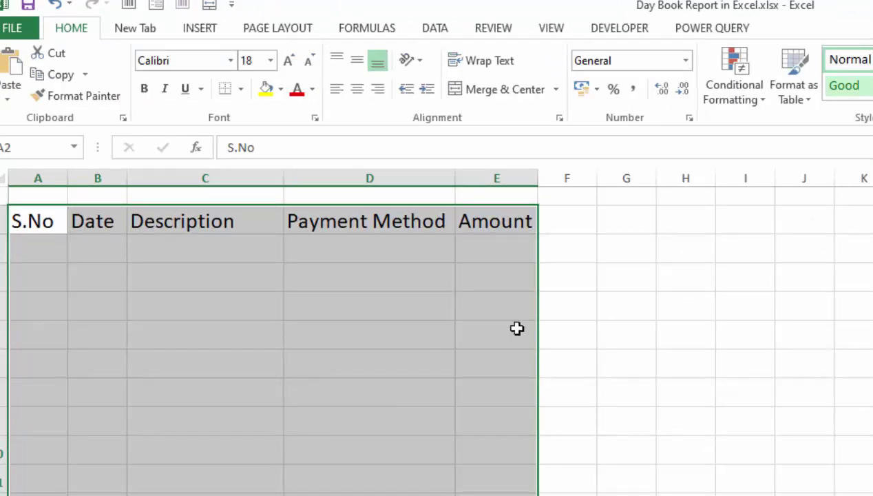
{"action": "left_click", "coordinate": [790, 103]}
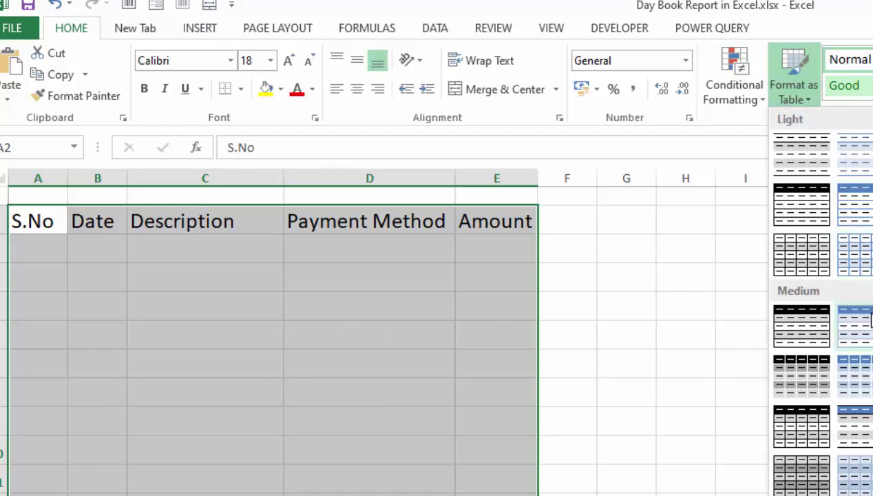
{"action": "left_click", "coordinate": [855, 324]}
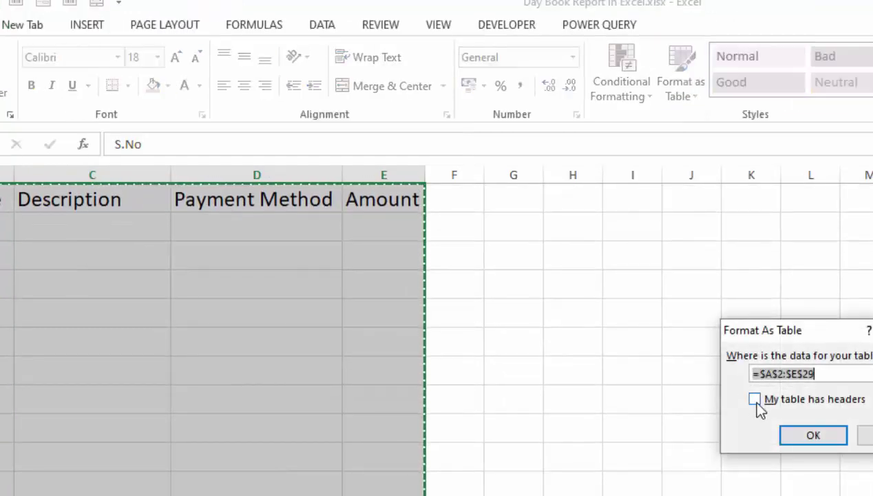
{"action": "left_click", "coordinate": [754, 398]}
{"action": "left_click", "coordinate": [811, 434]}
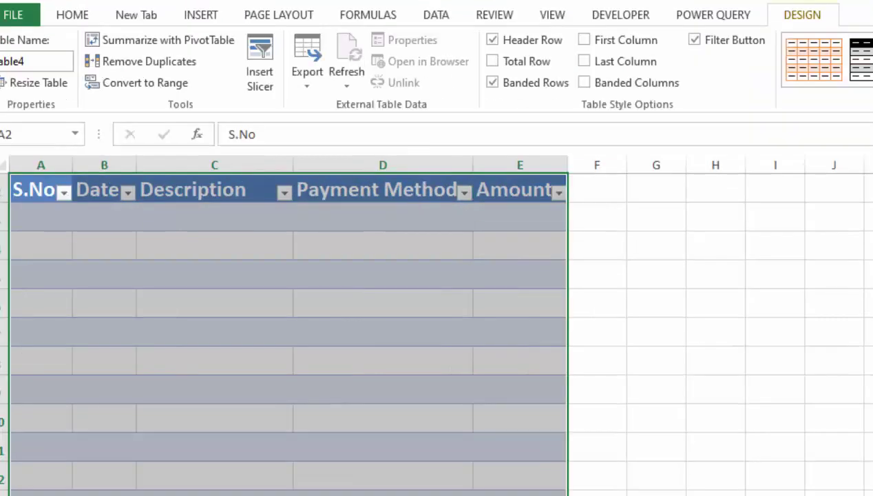
{"action": "key", "text": "ctrl+z"}
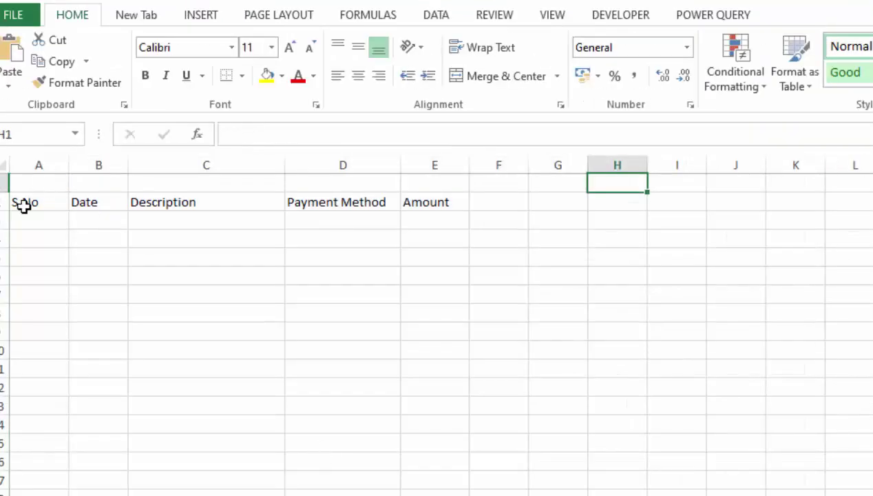
Step: Raise the Payments headers to 20 pt and AutoFit columns D and E
{"action": "left_click_drag", "start_coordinate": [21, 201], "coordinate": [447, 494]}
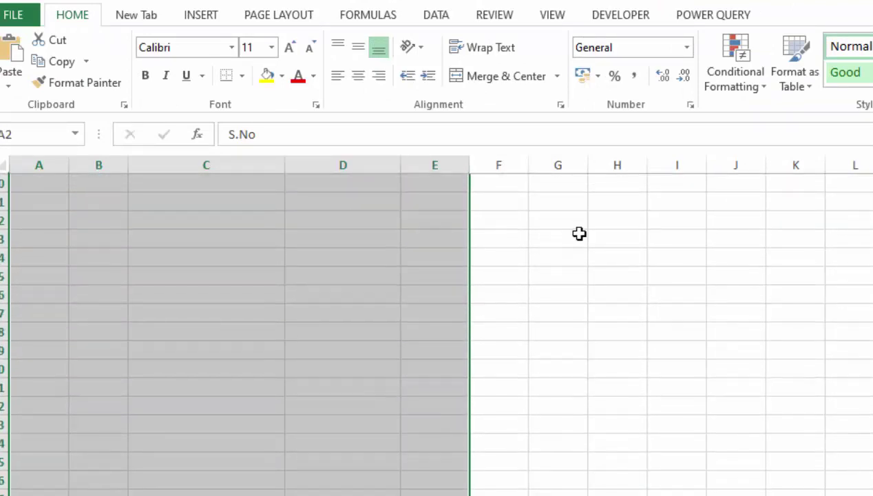
{"action": "left_click", "coordinate": [292, 47]}
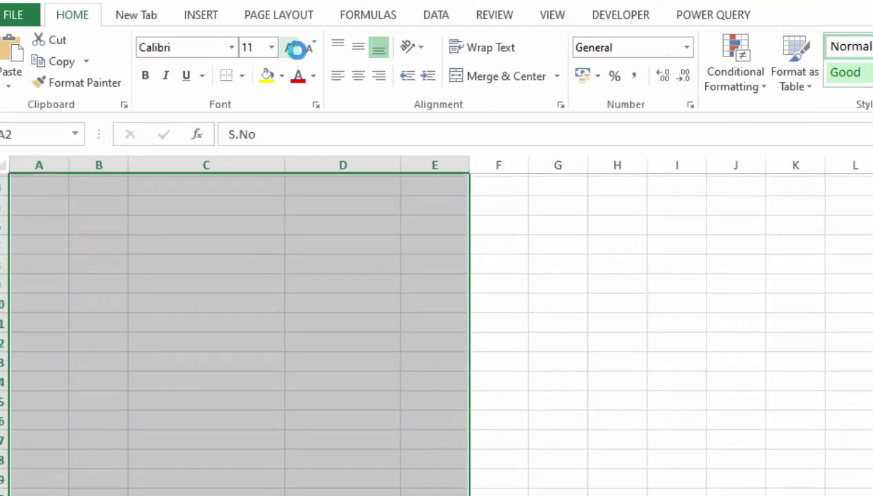
{"action": "left_click", "coordinate": [292, 48]}
{"action": "left_click", "coordinate": [292, 48]}
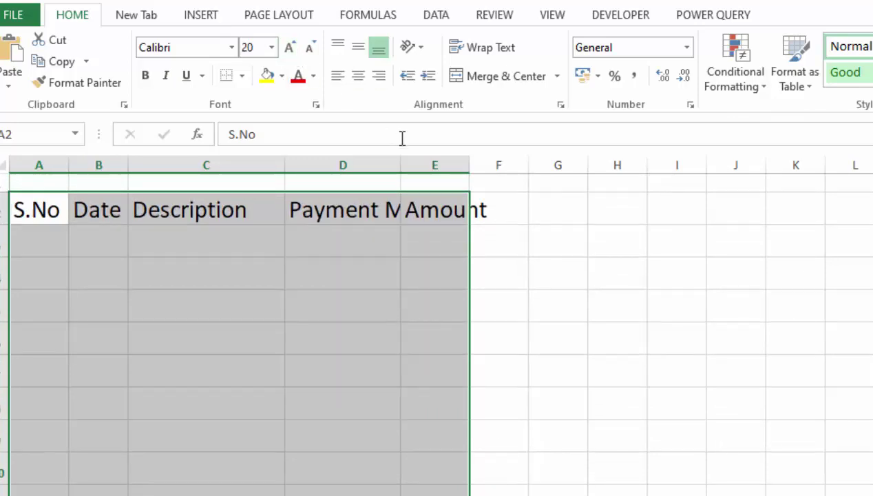
{"action": "double_click", "coordinate": [401, 160]}
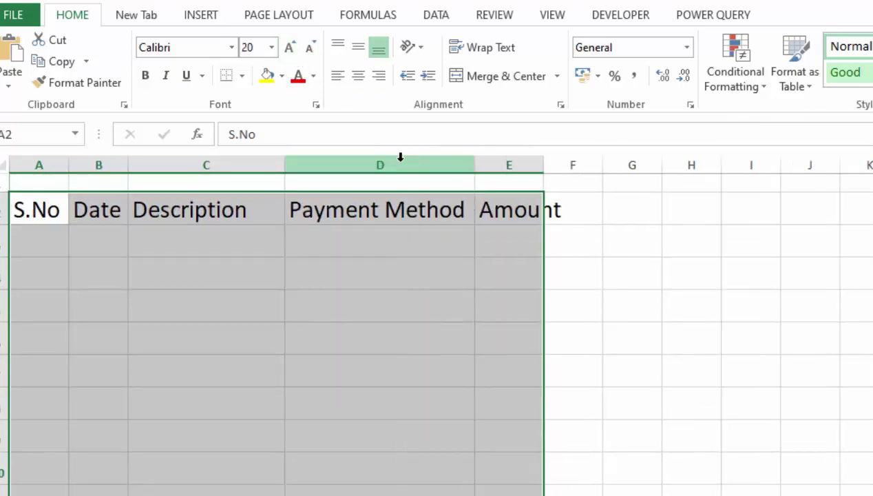
{"action": "double_click", "coordinate": [543, 163]}
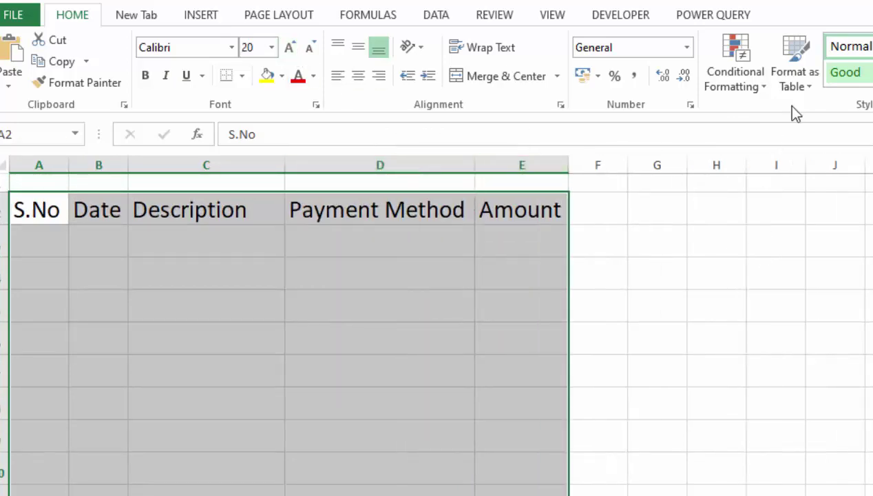
Step: Format the Payments range as a banded table with a header row
{"action": "left_click", "coordinate": [797, 86]}
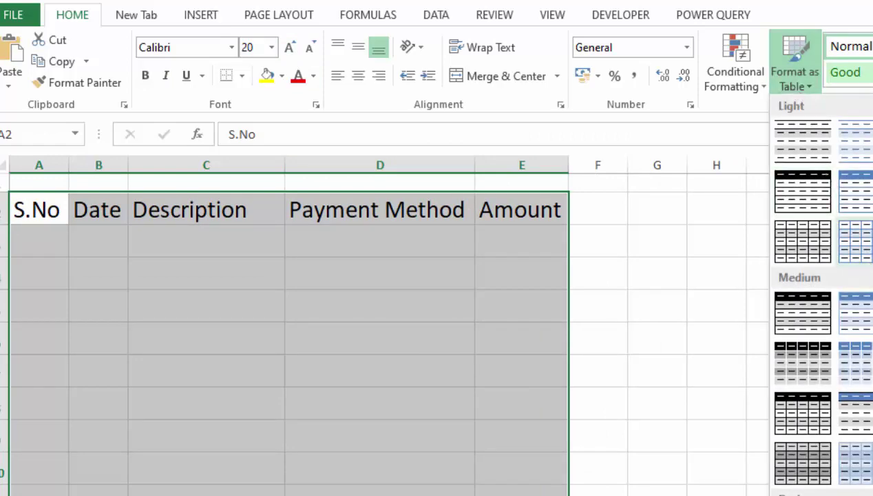
{"action": "left_click", "coordinate": [856, 313]}
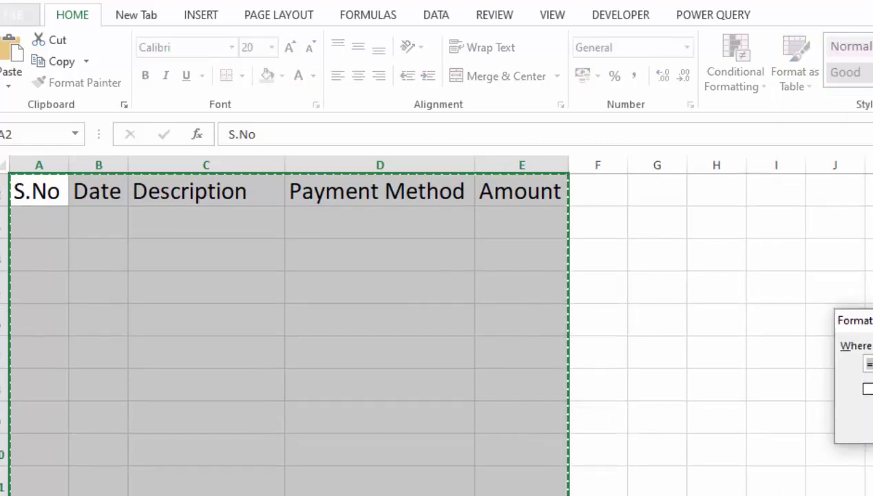
{"action": "left_click", "coordinate": [724, 363]}
{"action": "left_click", "coordinate": [787, 409]}
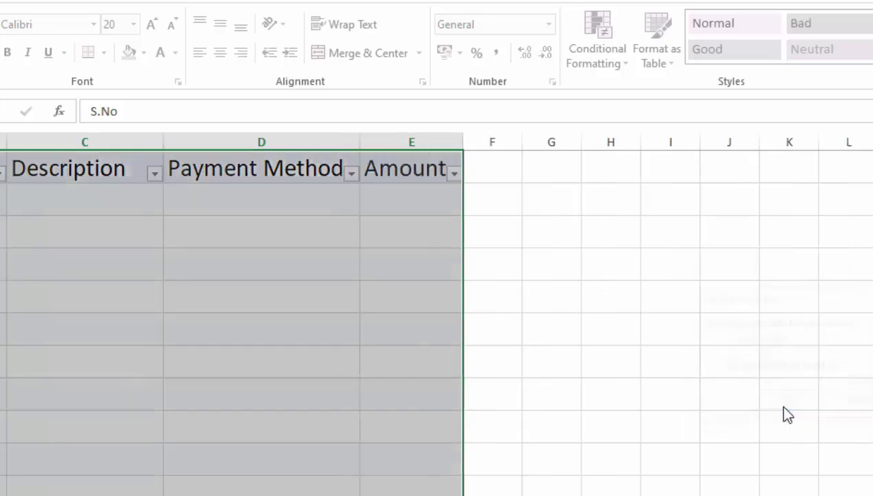
{"action": "left_click", "coordinate": [678, 409]}
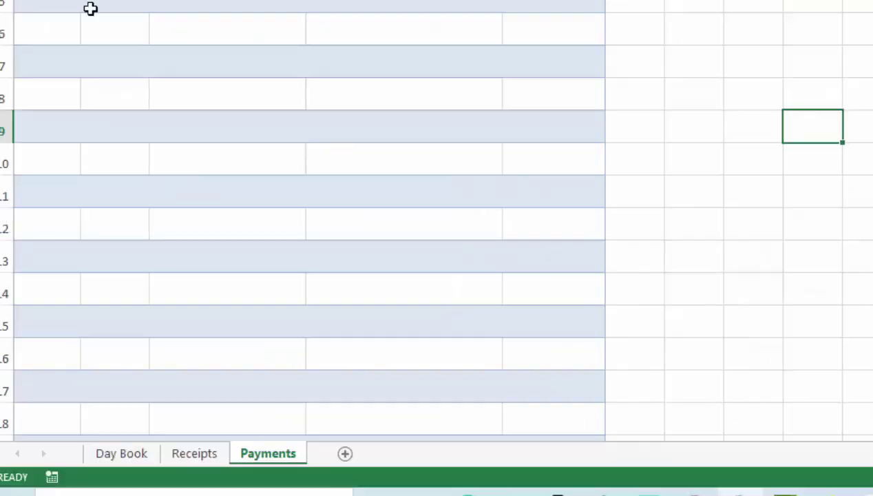
Step: Cycle between sheets back to the Receipts table and select cell A3
{"action": "left_click", "coordinate": [126, 452]}
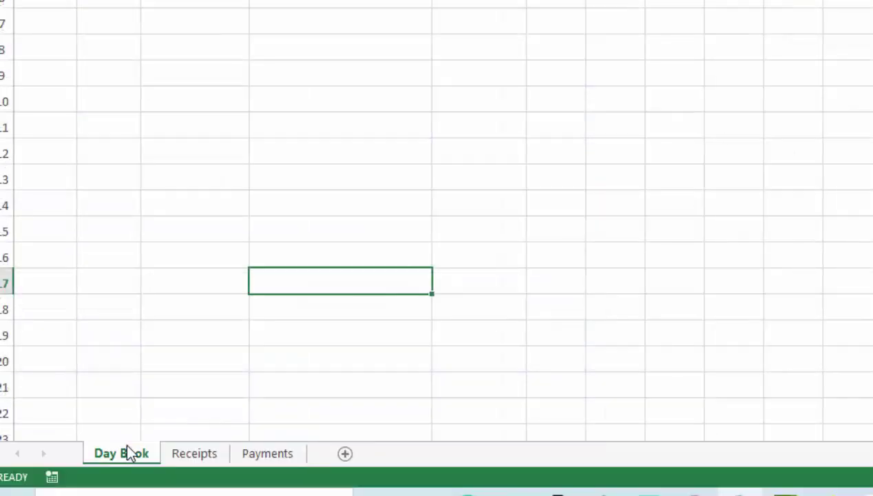
{"action": "left_click", "coordinate": [194, 454]}
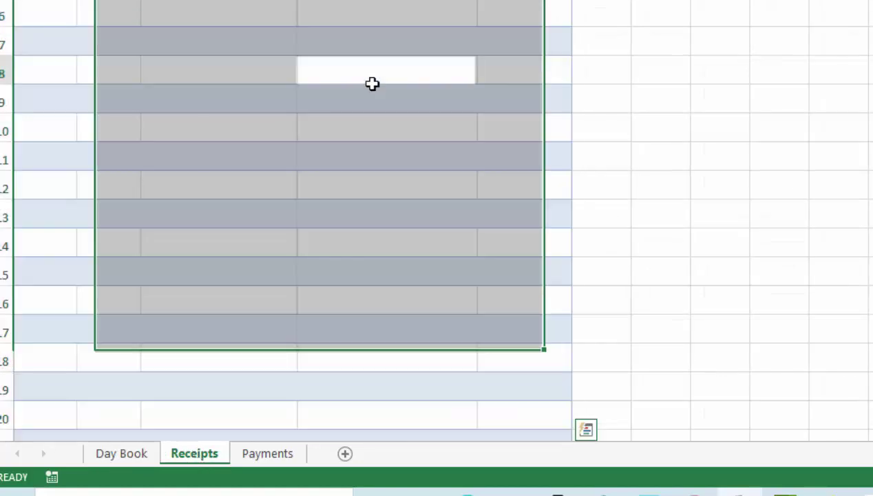
{"action": "left_click", "coordinate": [371, 275]}
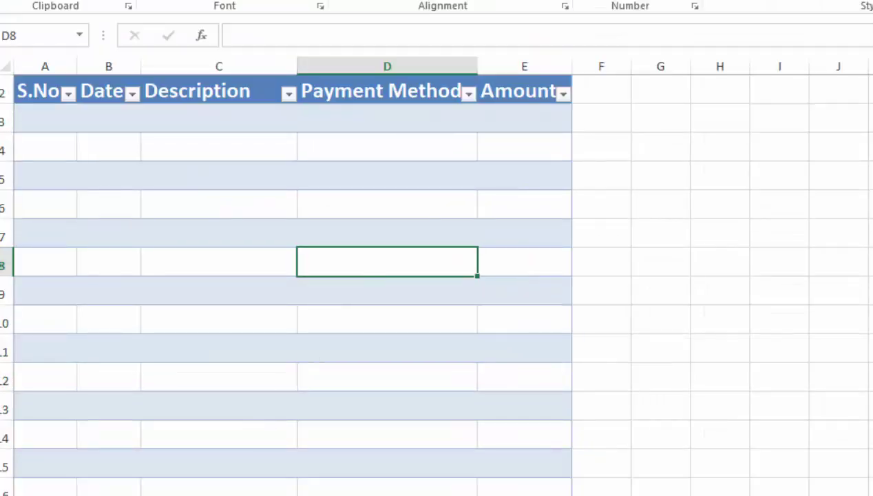
{"action": "key", "text": "ctrl+Page_Down"}
{"action": "key", "text": "ctrl+Page_Up"}
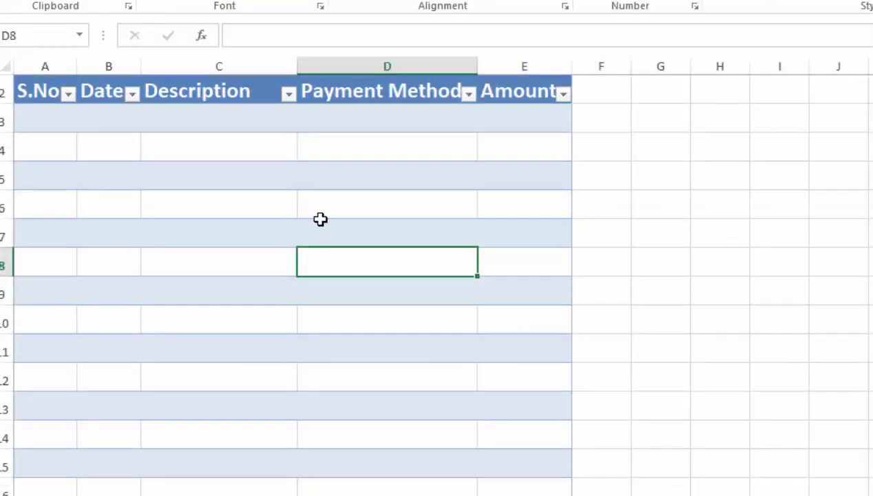
{"action": "left_click", "coordinate": [58, 122]}
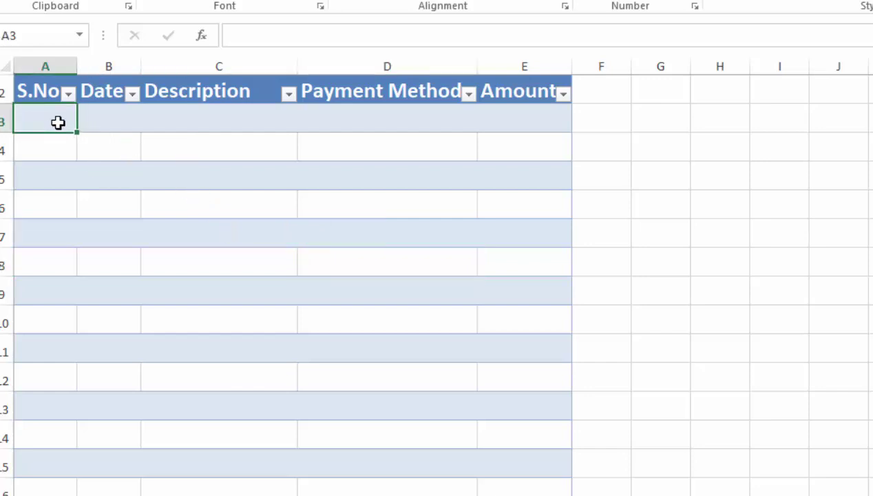
{"action": "type", "text": "=IF"}
{"action": "double_click", "coordinate": [37, 143]}
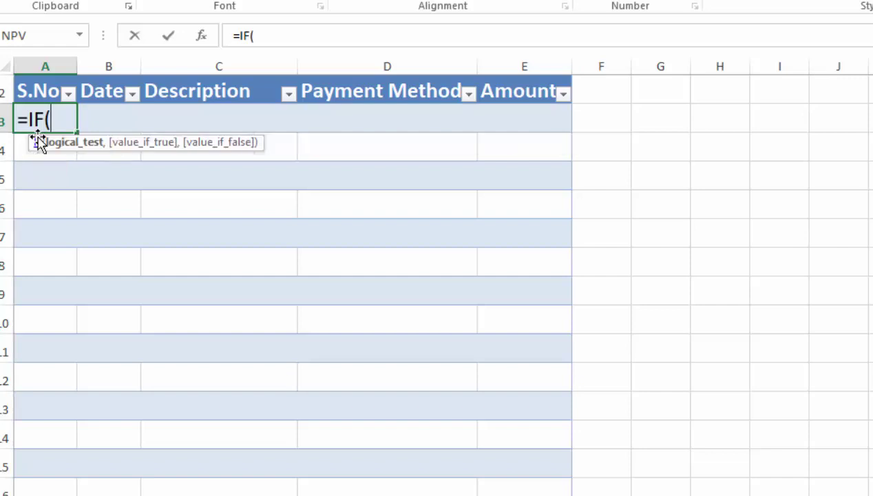
{"action": "left_click", "coordinate": [110, 119]}
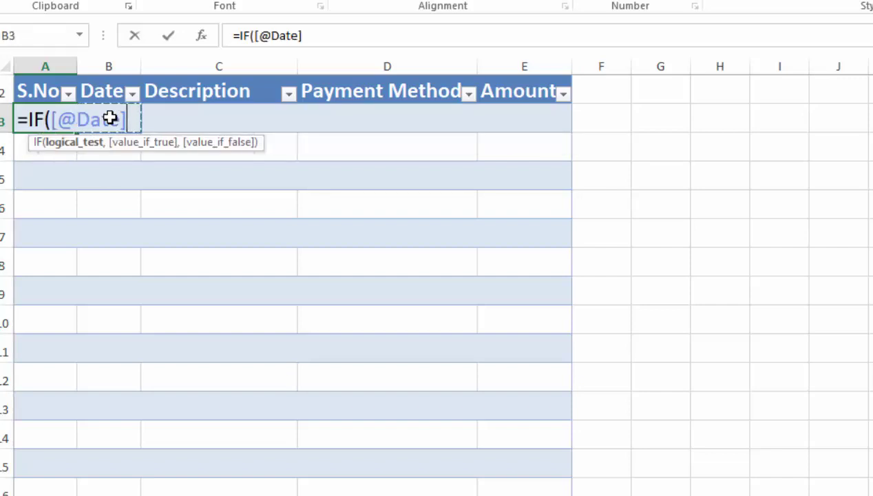
{"action": "type", "text": "="}
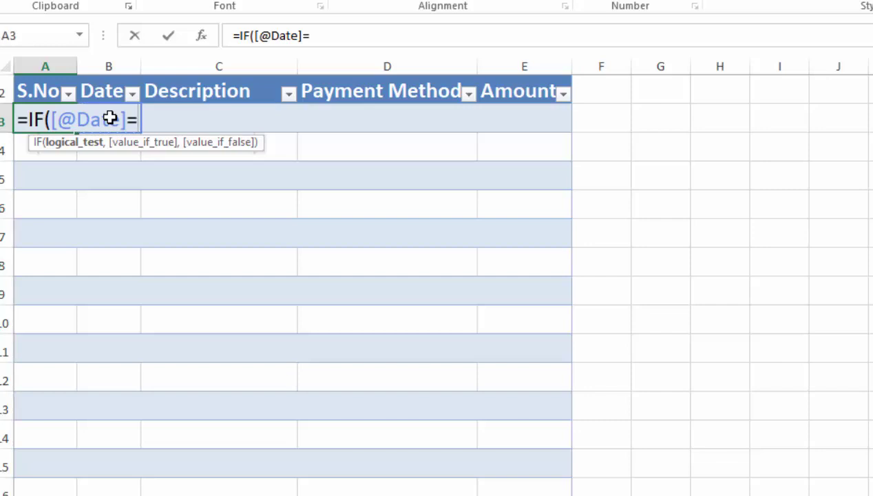
{"action": "type", "text": "\"\""}
{"action": "type", "text": ","}
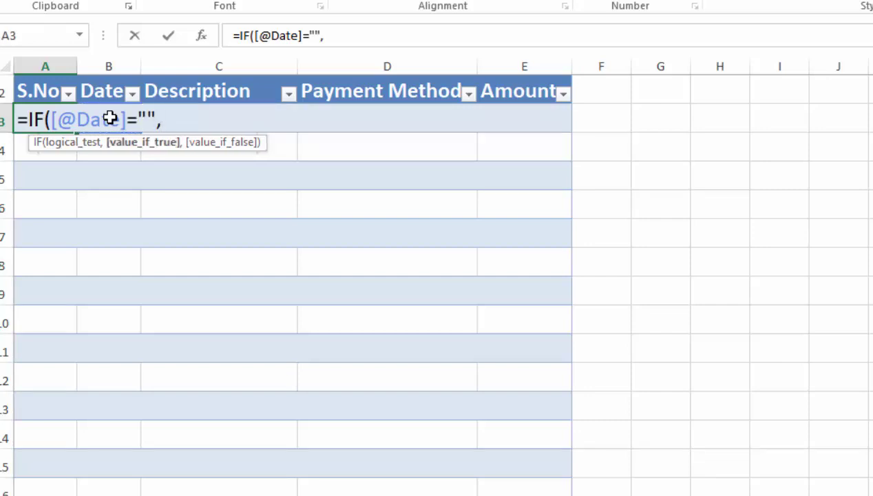
{"action": "type", "text": "\"\""}
{"action": "type", "text": ","}
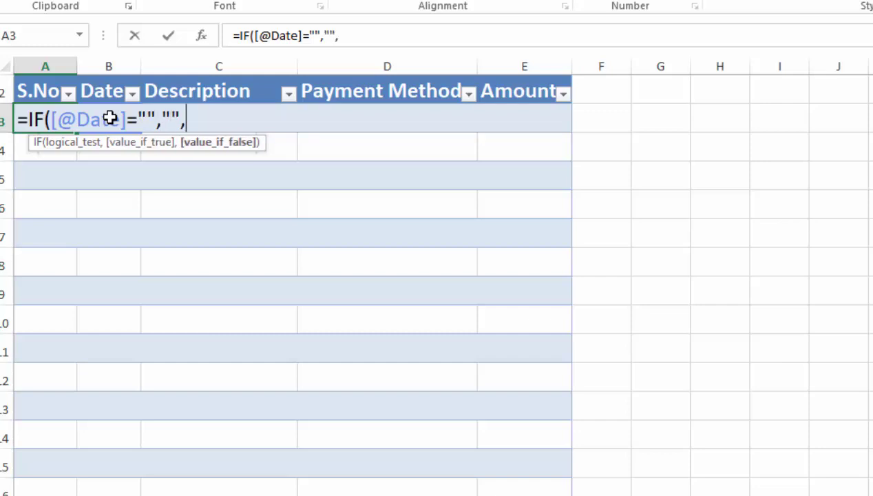
{"action": "type", "text": "ROW("}
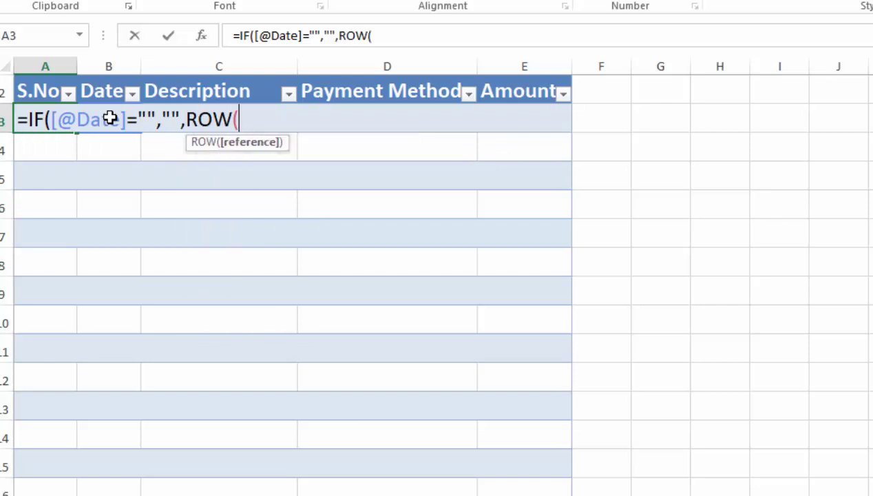
{"action": "type", "text": "1:"}
{"action": "type", "text": "1"}
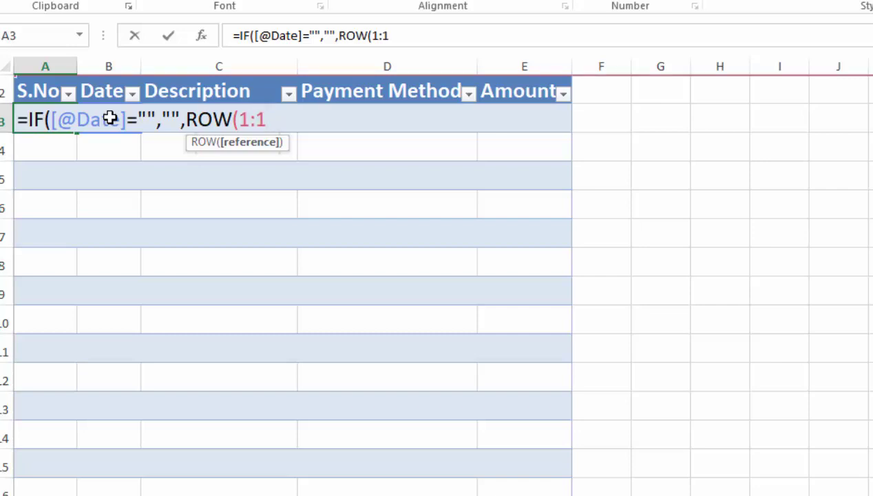
{"action": "type", "text": ")"}
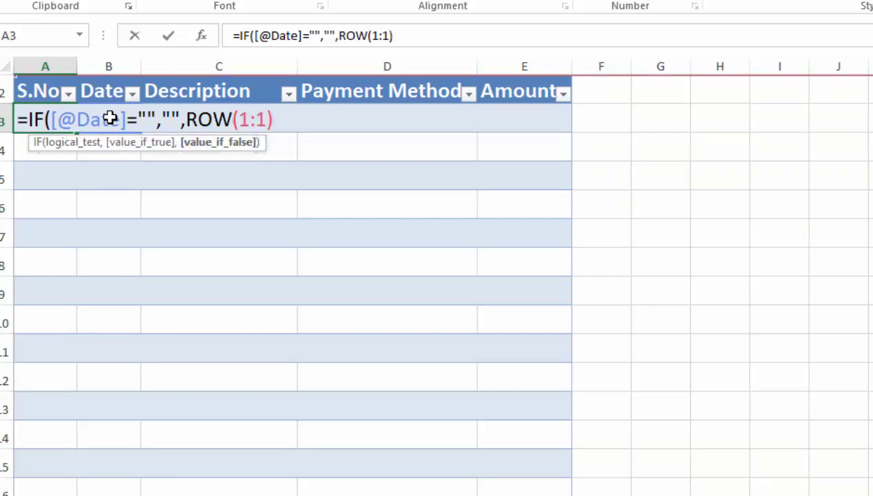
{"action": "type", "text": ")"}
{"action": "key", "text": "Return"}
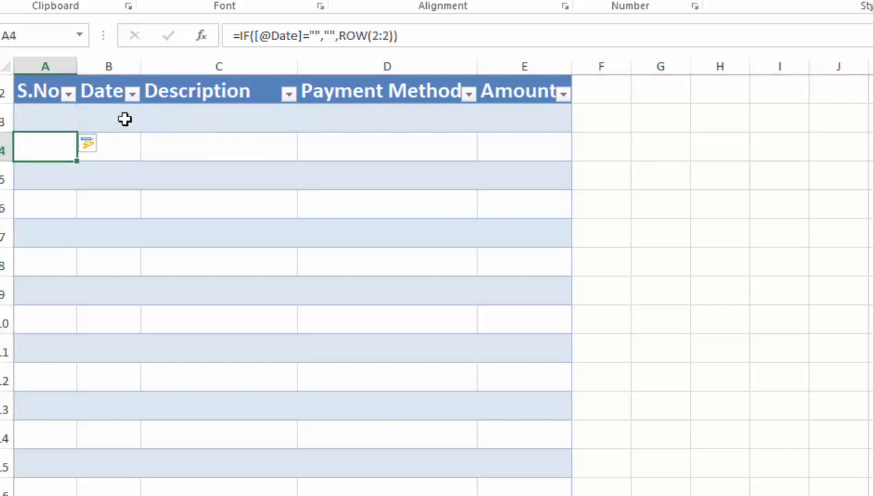
Step: Enter the date 1-JAN-2021 in B3 and autofit the Date column
{"action": "left_click", "coordinate": [126, 120]}
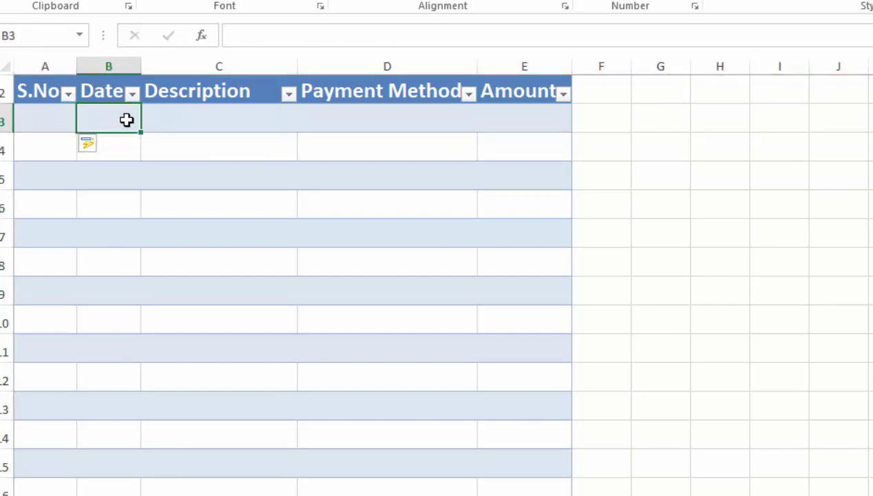
{"action": "type", "text": "1-"}
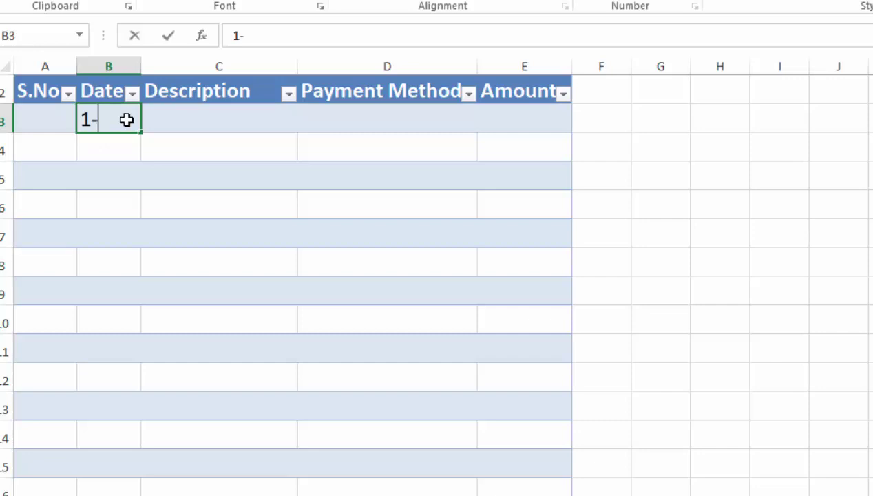
{"action": "type", "text": "JAN-"}
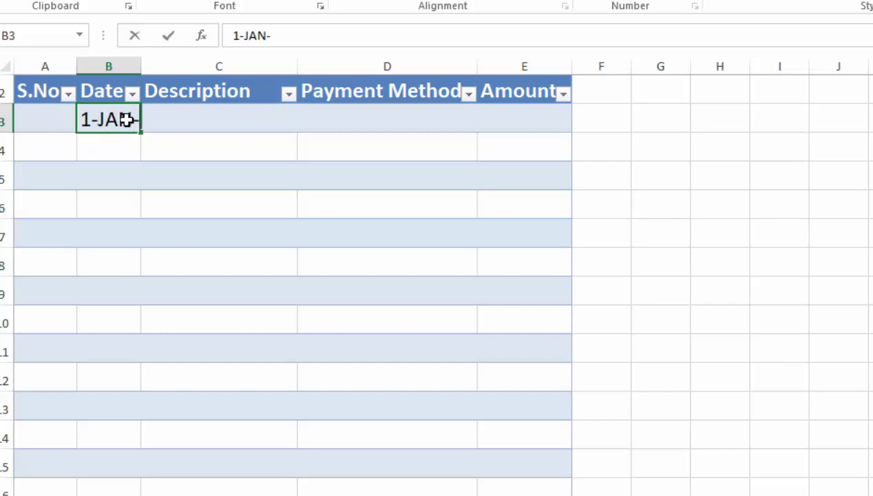
{"action": "type", "text": "2021"}
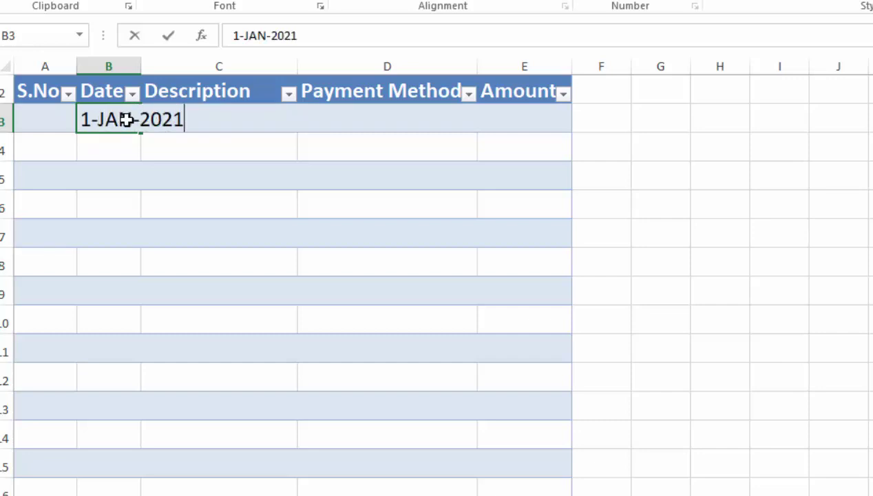
{"action": "key", "text": "Return"}
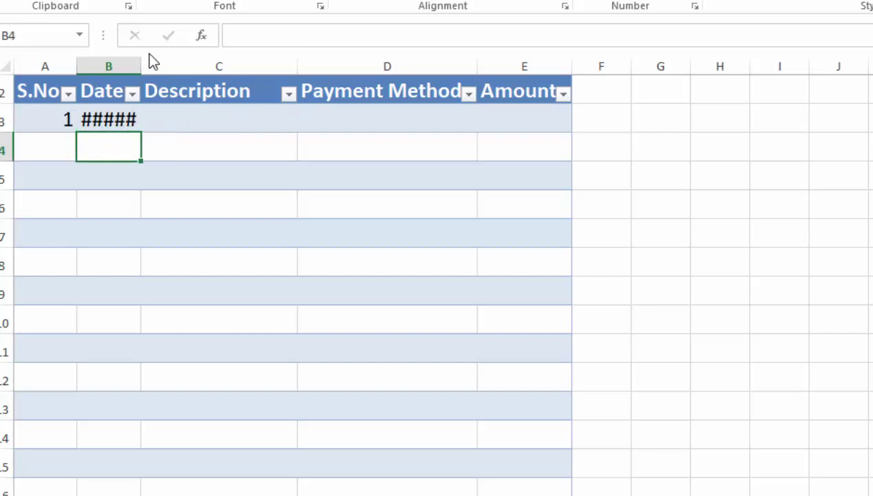
{"action": "double_click", "coordinate": [141, 65]}
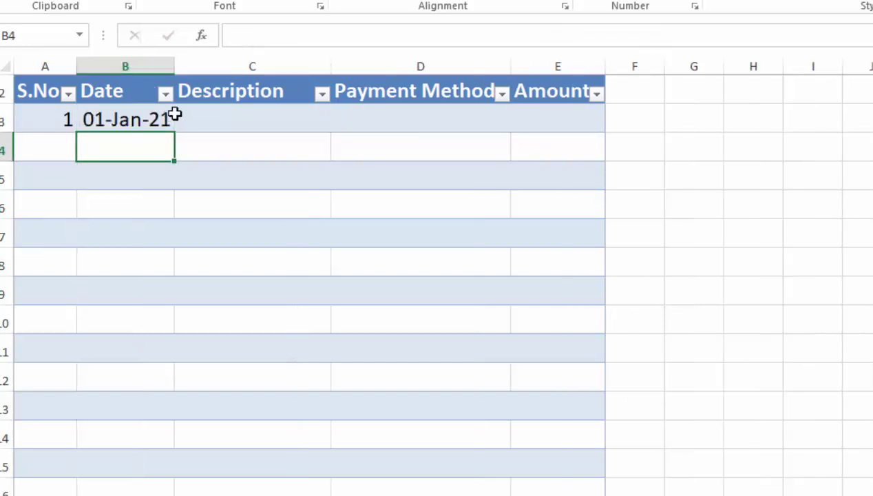
Step: Fill in School fee, Cash and 2300 for the first entry
{"action": "left_click", "coordinate": [228, 120]}
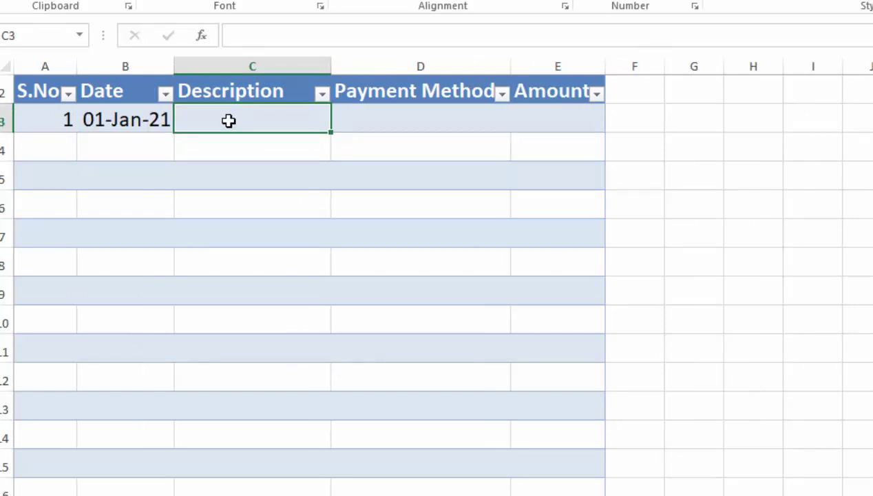
{"action": "type", "text": "School fee"}
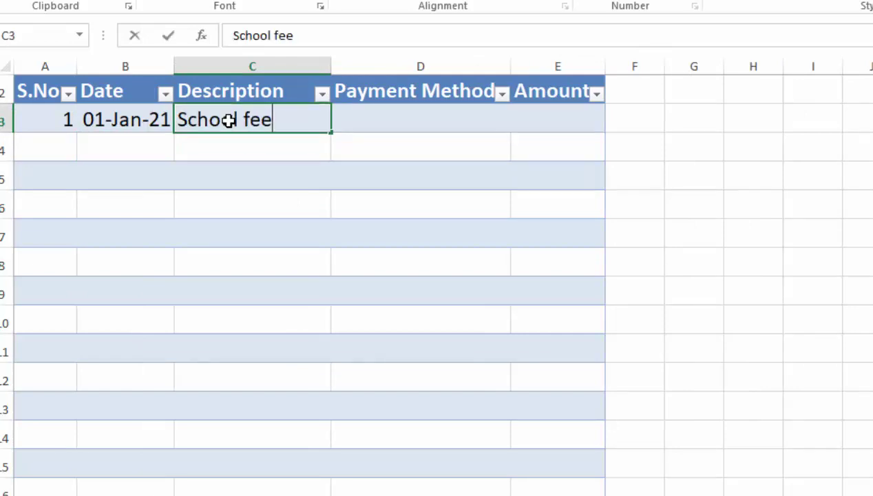
{"action": "key", "text": "Tab"}
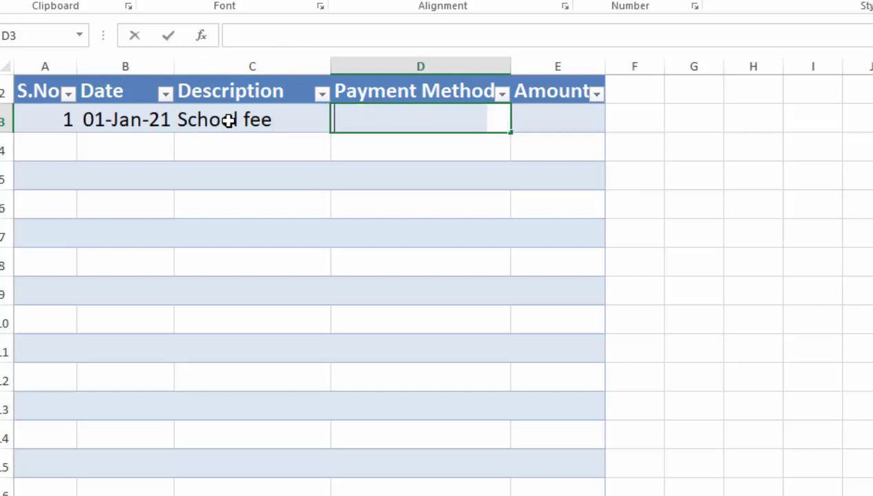
{"action": "type", "text": "Cash"}
{"action": "key", "text": "Tab"}
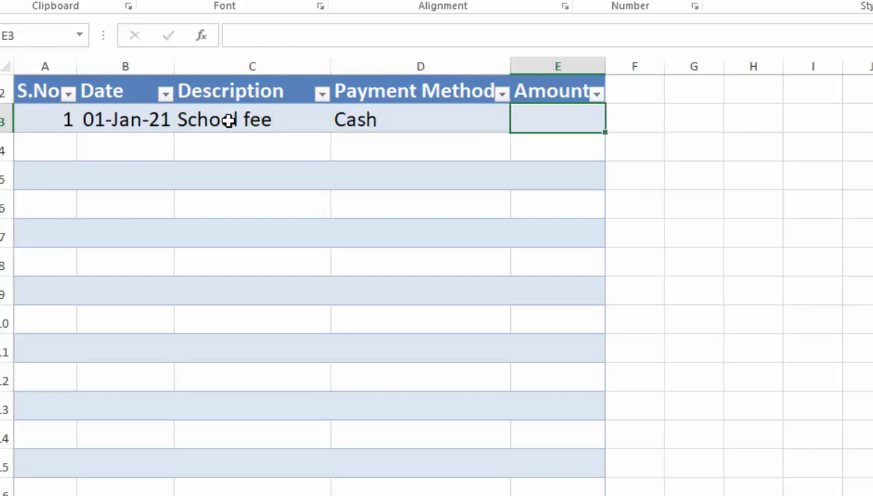
{"action": "type", "text": "2300"}
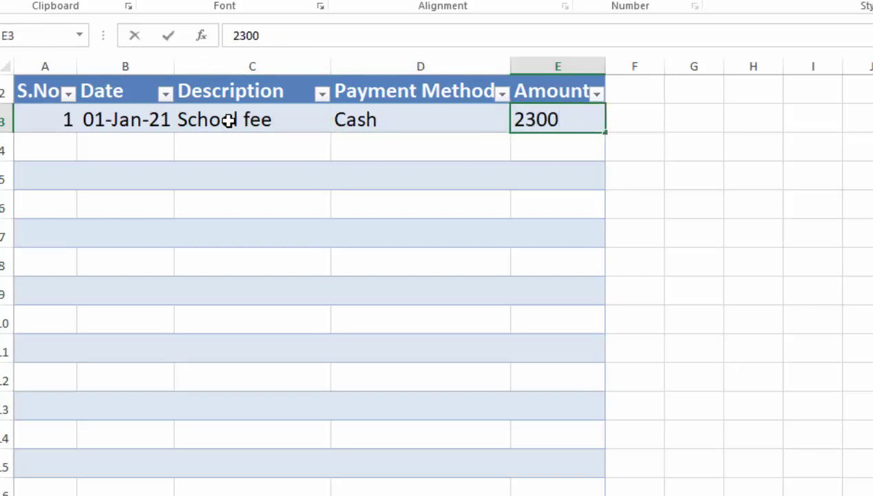
{"action": "key", "text": "Return"}
Step: Review the S.No formula in A3, cancel an entry in B4, and reselect B3
{"action": "left_click", "coordinate": [59, 124]}
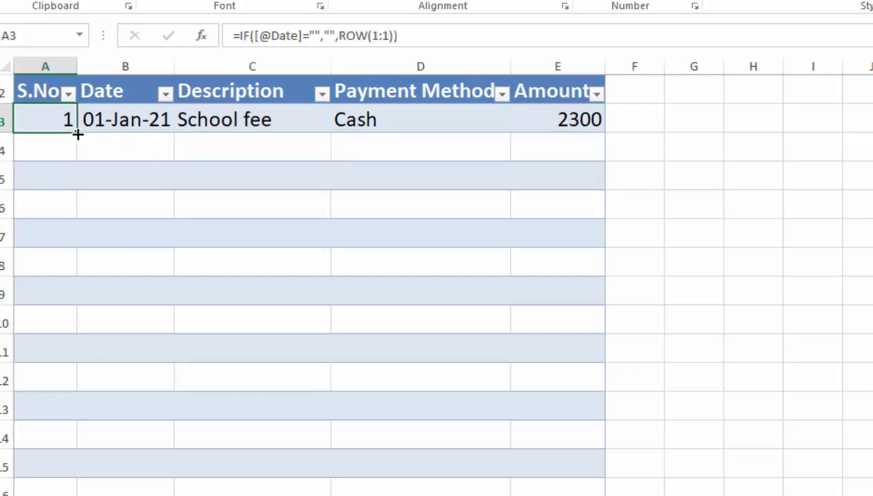
{"action": "left_click", "coordinate": [116, 138]}
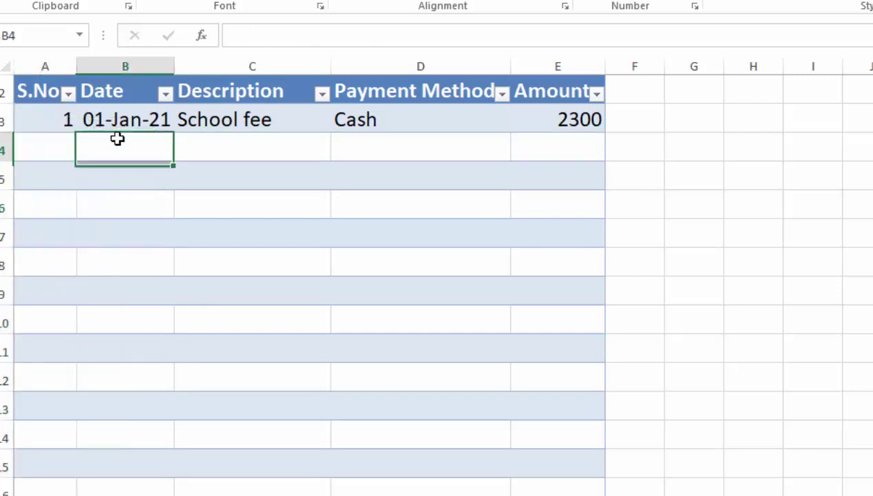
{"action": "type", "text": "="}
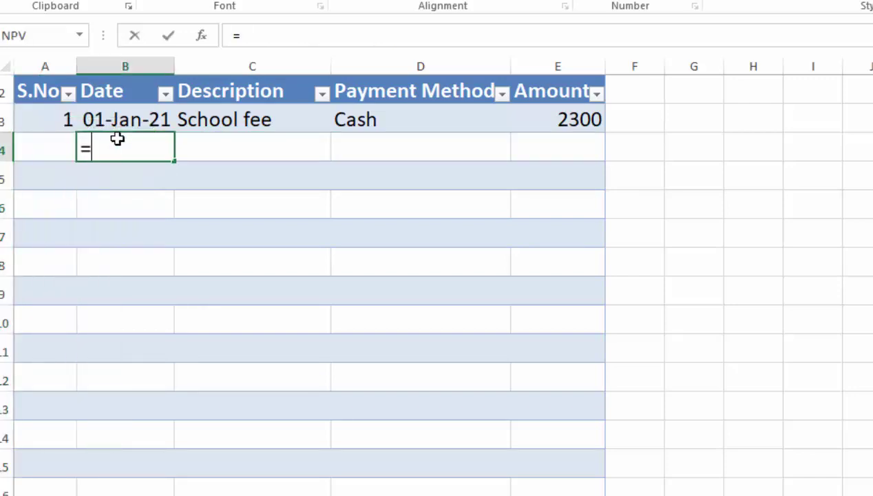
{"action": "key", "text": "Escape"}
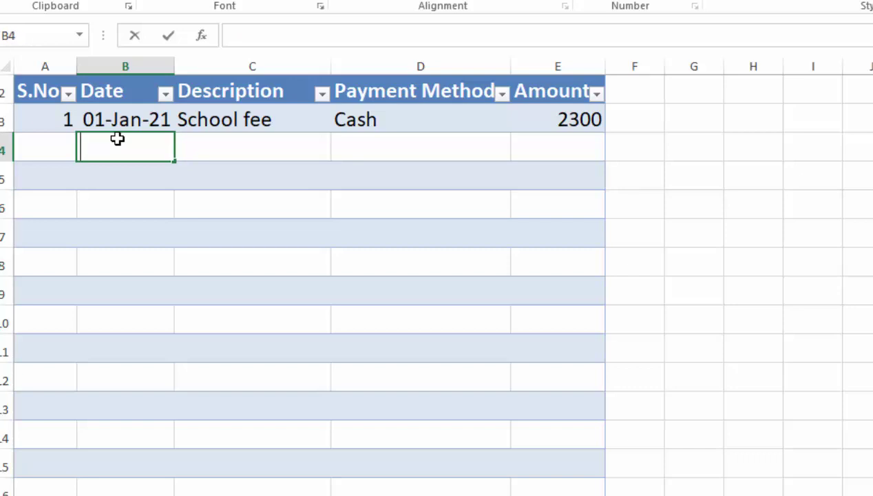
{"action": "left_click", "coordinate": [292, 168]}
{"action": "left_click", "coordinate": [157, 119]}
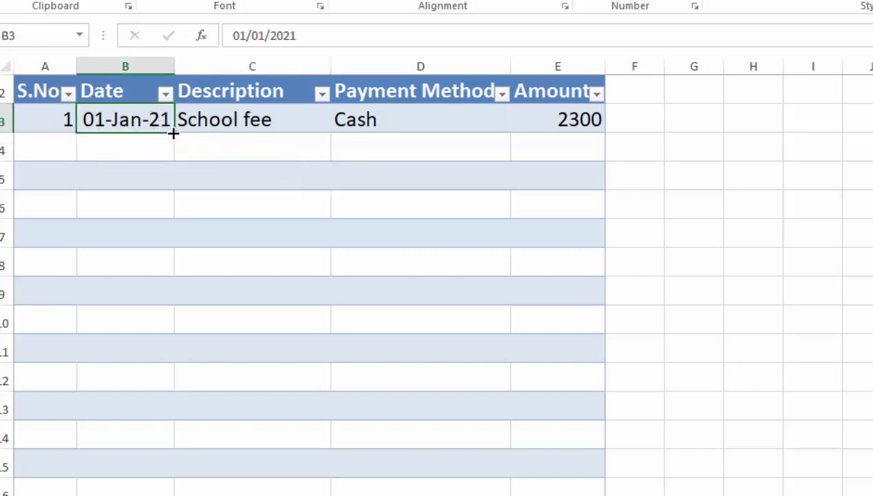
Step: Fill January dates down from B3 and enter Admission fee, cash, 3200 in row 4
{"action": "double_click", "coordinate": [176, 133]}
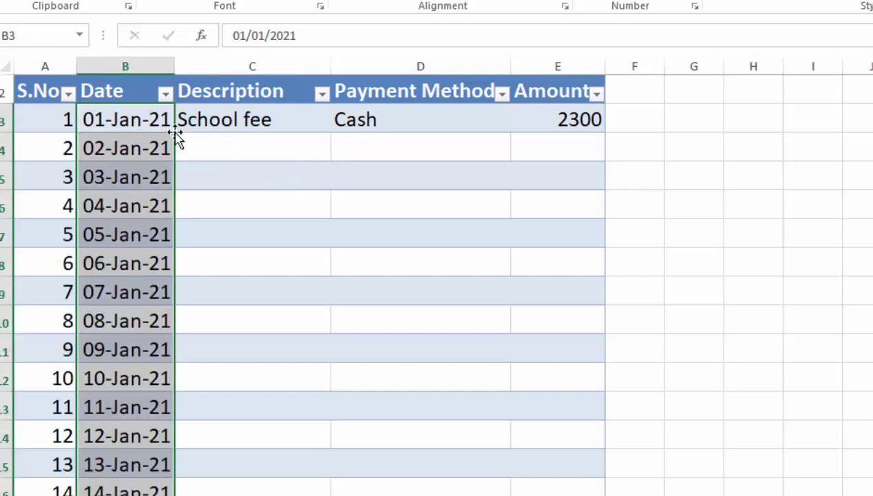
{"action": "left_click", "coordinate": [219, 137]}
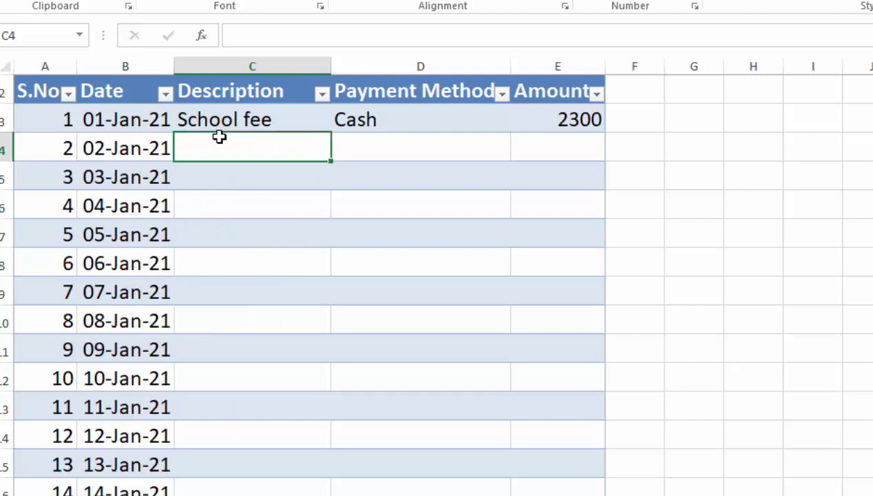
{"action": "type", "text": "Admiss"}
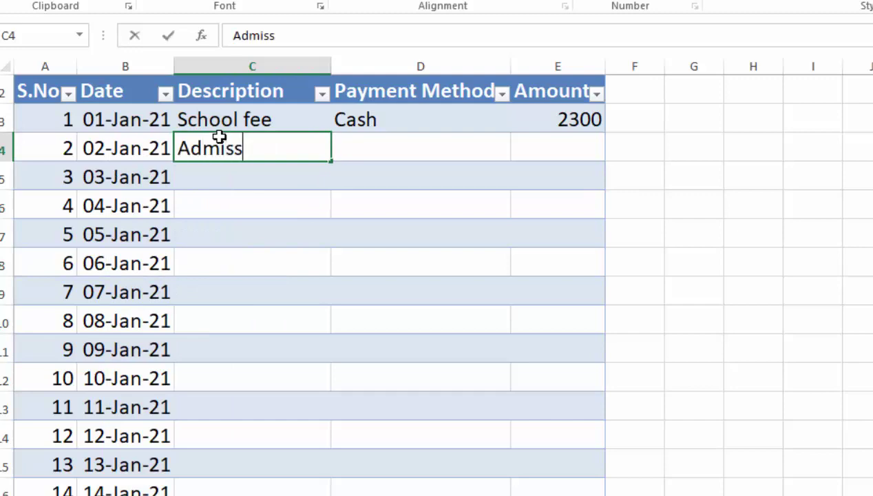
{"action": "type", "text": "ion f"}
{"action": "key", "text": "BackSpace"}
{"action": "key", "text": "BackSpace"}
{"action": "type", "text": "n fee"}
{"action": "key", "text": "Tab"}
{"action": "type", "text": "cash"}
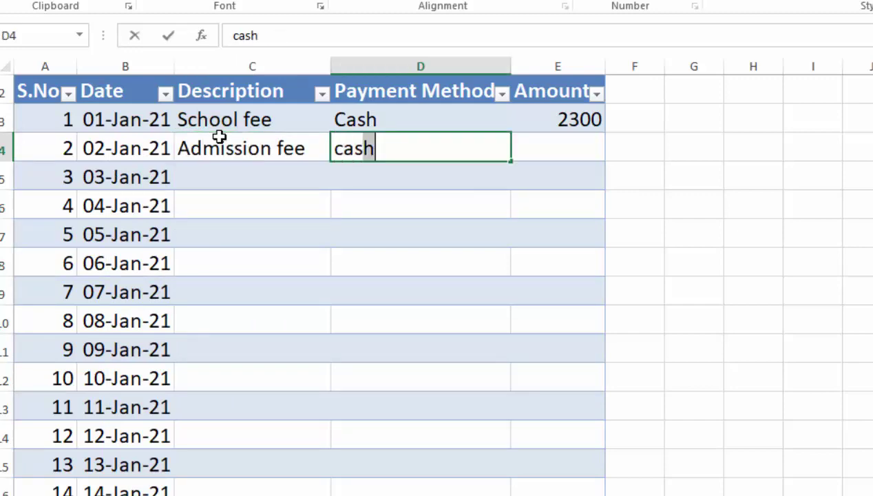
{"action": "key", "text": "Tab"}
{"action": "type", "text": "3"}
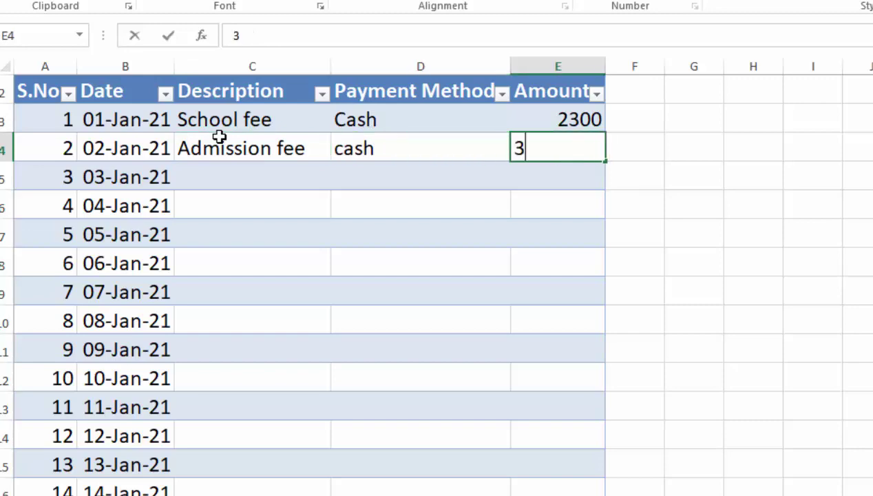
{"action": "type", "text": "200"}
{"action": "key", "text": "Return"}
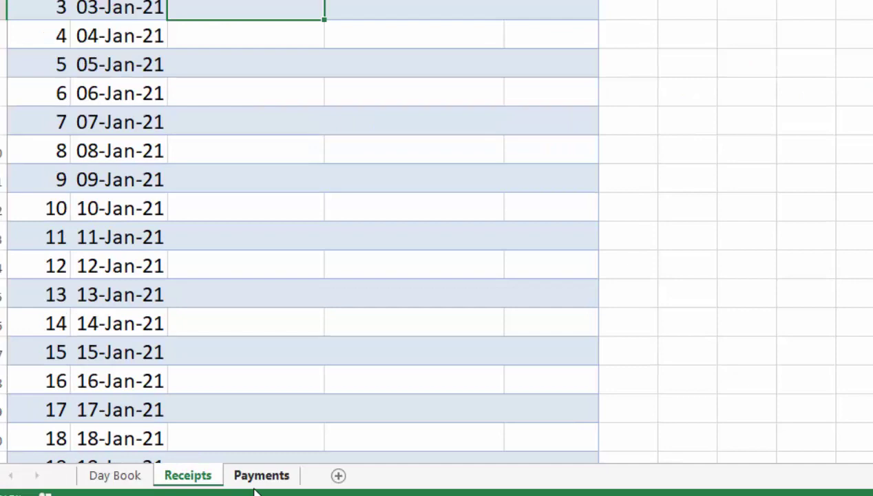
{"action": "left_click", "coordinate": [256, 481]}
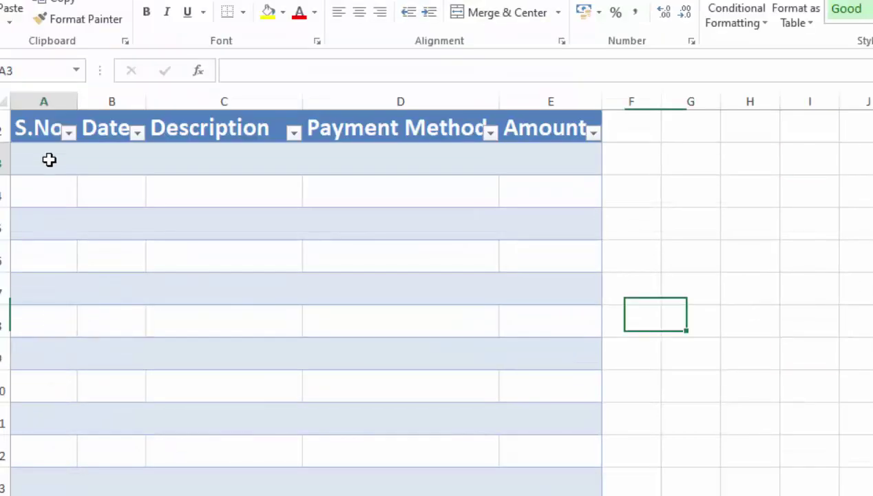
{"action": "left_click", "coordinate": [49, 159]}
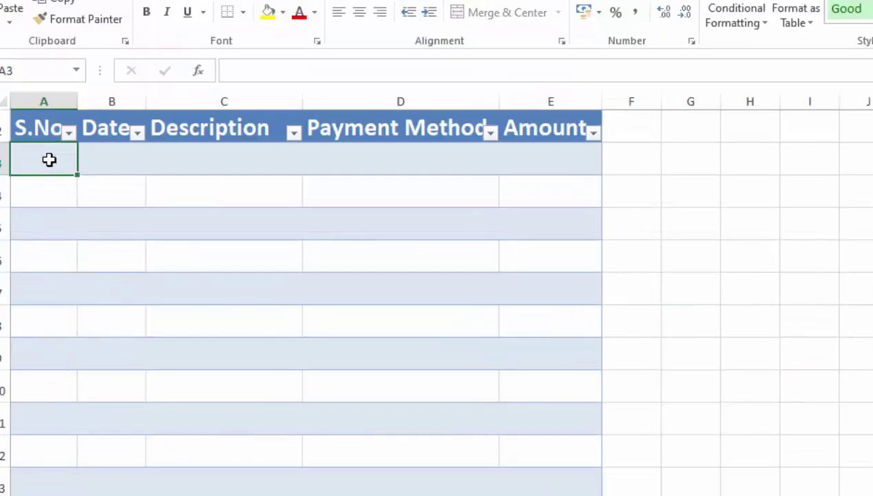
{"action": "type", "text": "=if"}
{"action": "key", "text": "BackSpace"}
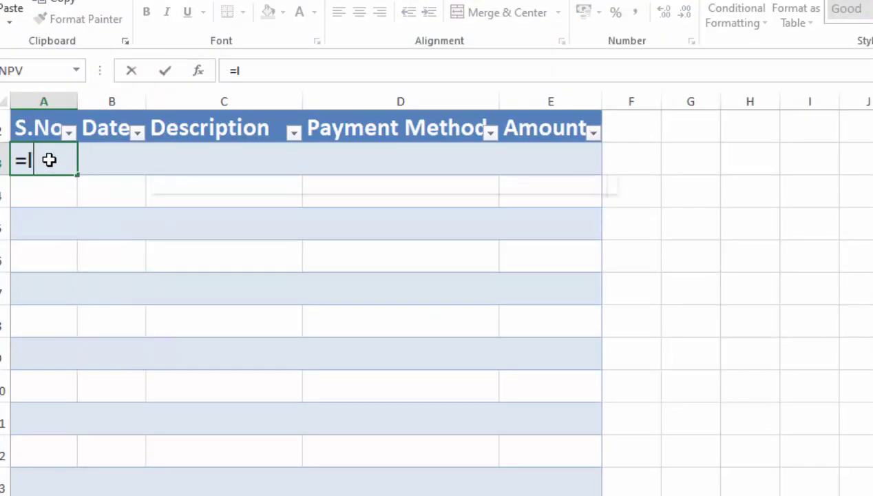
{"action": "type", "text": "F("}
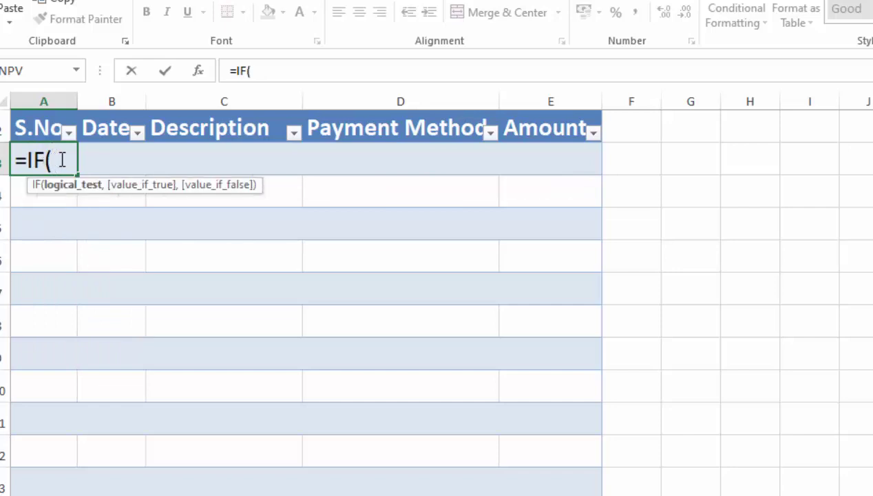
{"action": "left_click", "coordinate": [94, 154]}
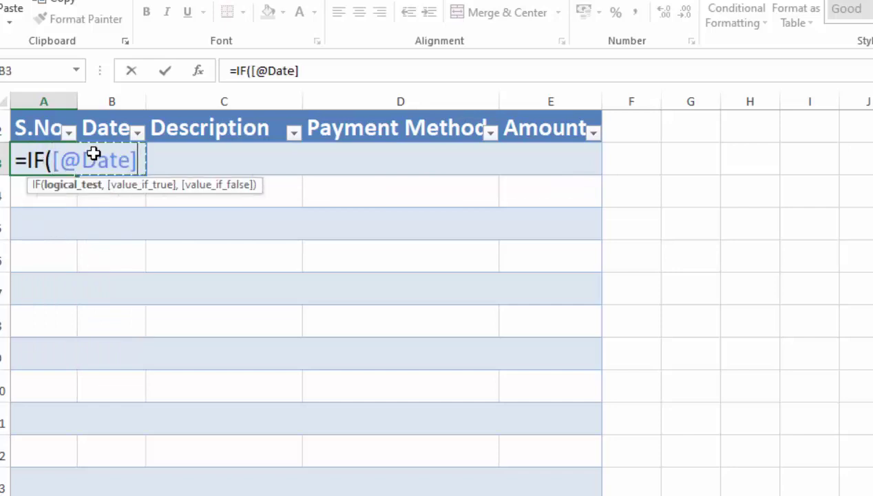
{"action": "type", "text": "="}
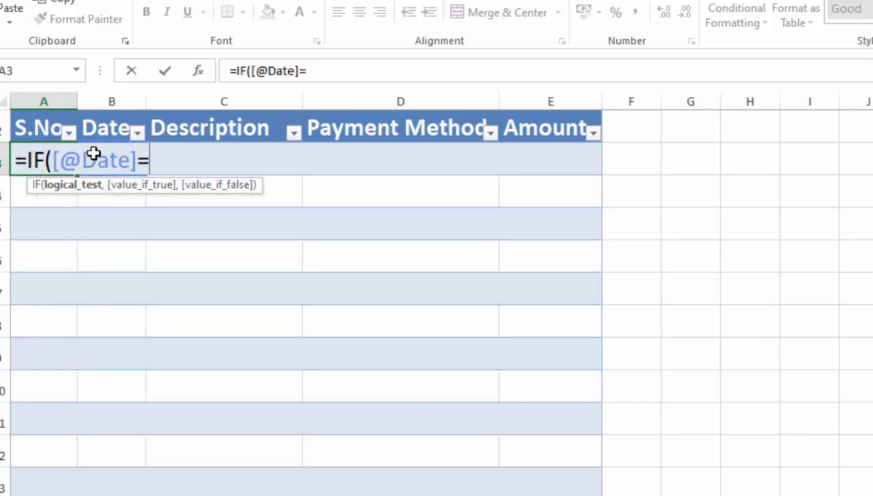
{"action": "type", "text": "\"\","}
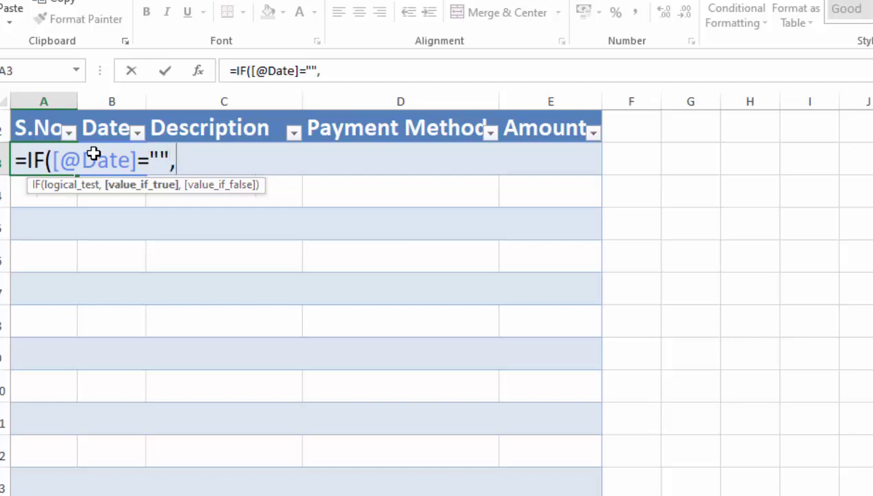
{"action": "type", "text": "\"\""}
{"action": "type", "text": ",ROW"}
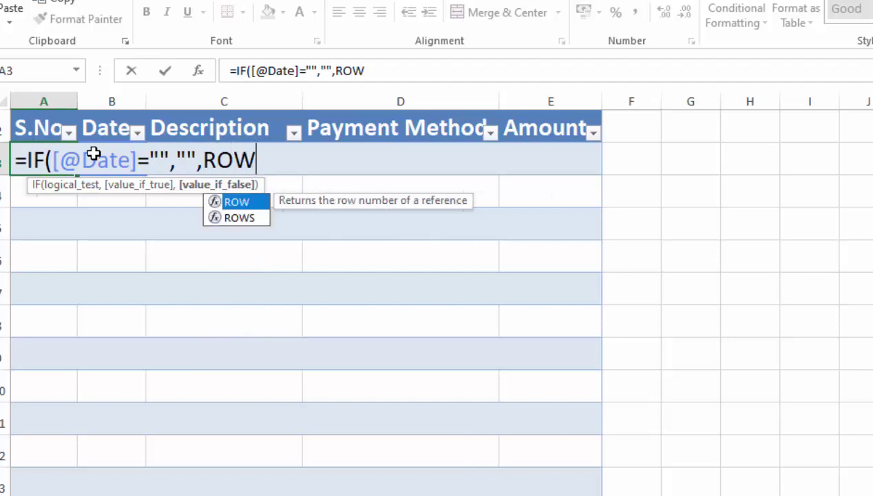
{"action": "type", "text": "(1"}
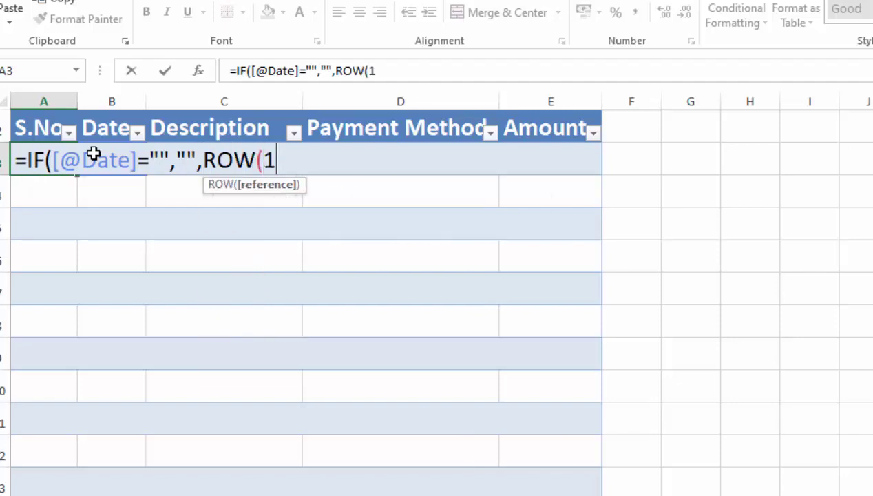
{"action": "type", "text": ":"}
{"action": "type", "text": "1))"}
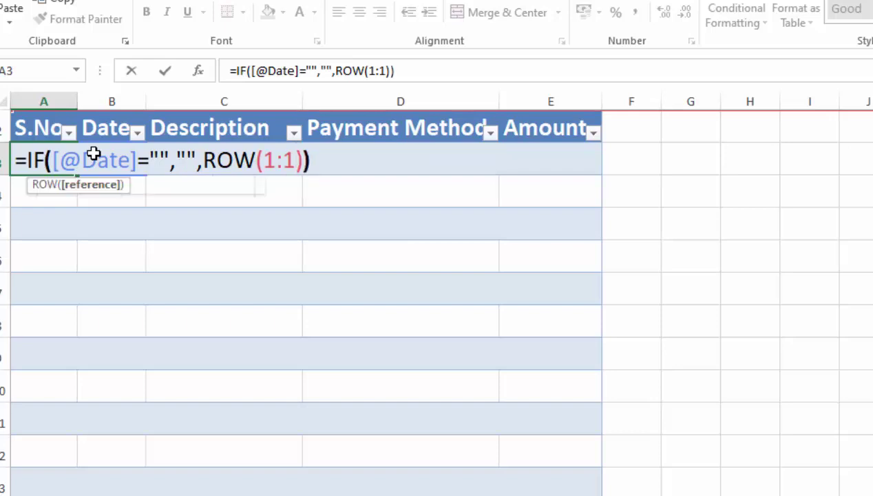
{"action": "key", "text": "Return"}
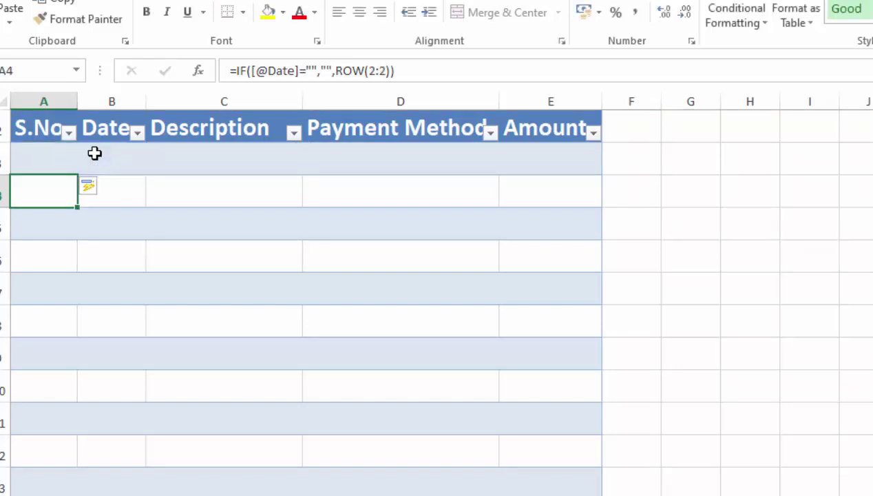
{"action": "left_click", "coordinate": [111, 159]}
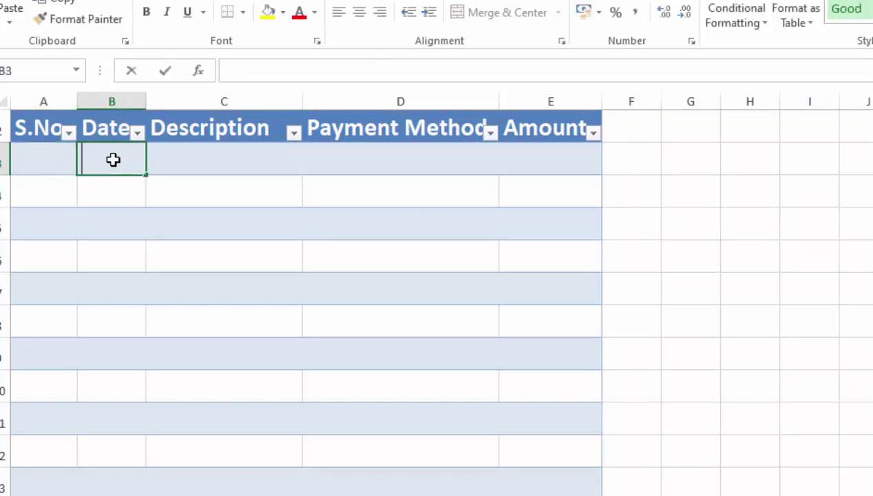
Step: Enter 1-Jan-2021 as the first date in B3 and autofit the Date column
{"action": "type", "text": "1-JAN"}
{"action": "key", "text": "BackSpace"}
{"action": "key", "text": "BackSpace"}
{"action": "key", "text": "BackSpace"}
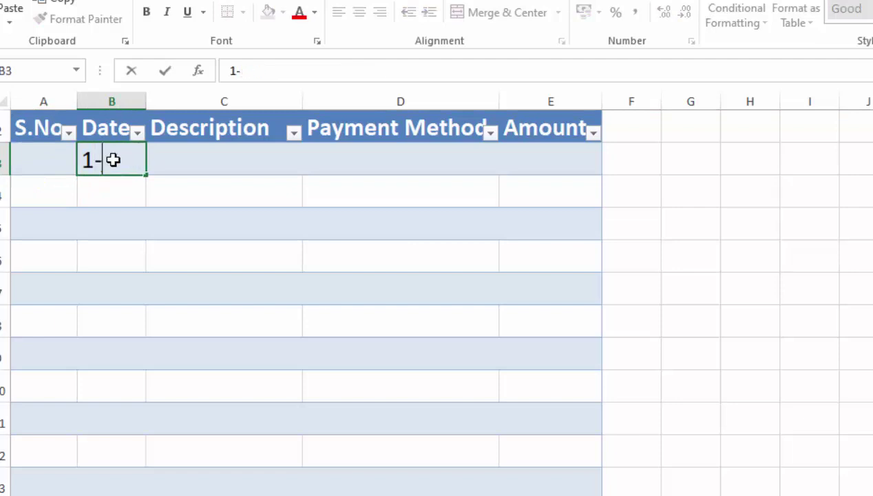
{"action": "type", "text": "jAN"}
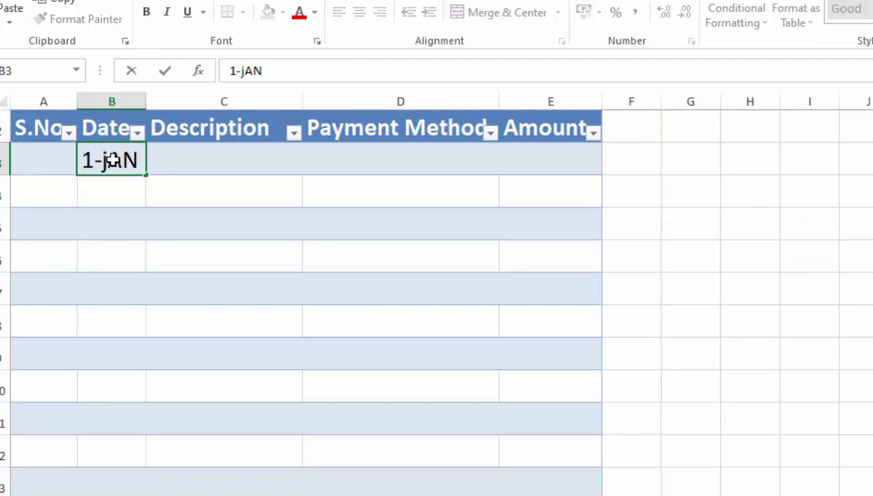
{"action": "key", "text": "BackSpace"}
{"action": "key", "text": "BackSpace"}
{"action": "key", "text": "BackSpace"}
{"action": "type", "text": "Jan-2021"}
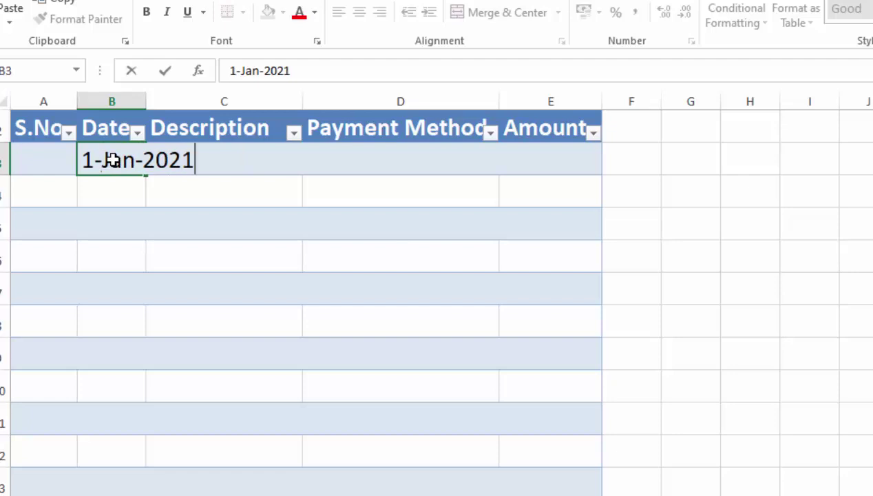
{"action": "key", "text": "Return"}
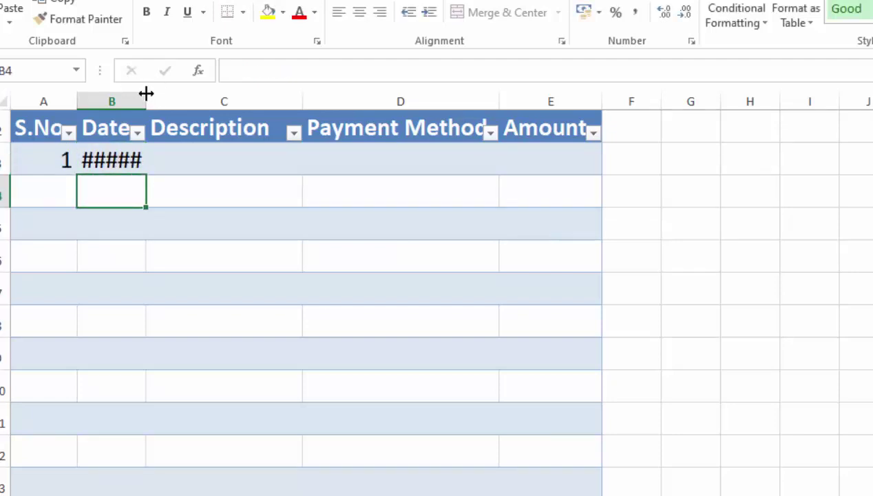
{"action": "double_click", "coordinate": [146, 98]}
Step: Fill the S.No formula and the daily dates down the Payments table
{"action": "left_click", "coordinate": [55, 185]}
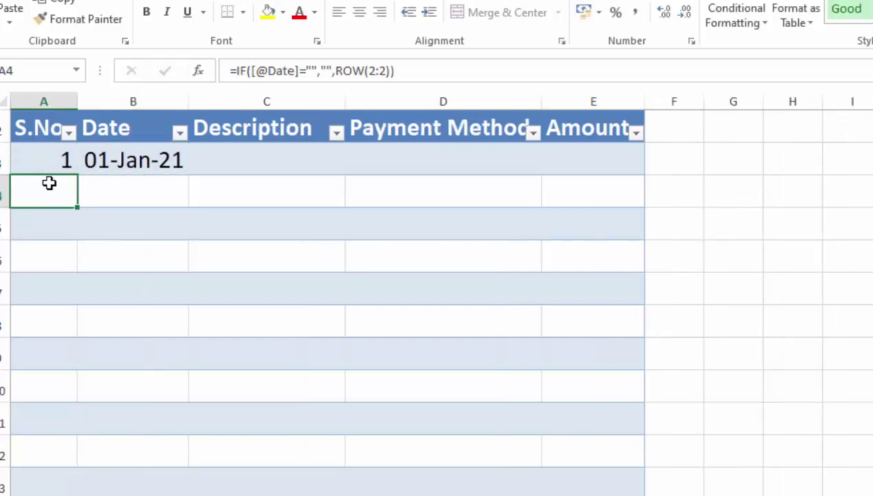
{"action": "left_click", "coordinate": [59, 161]}
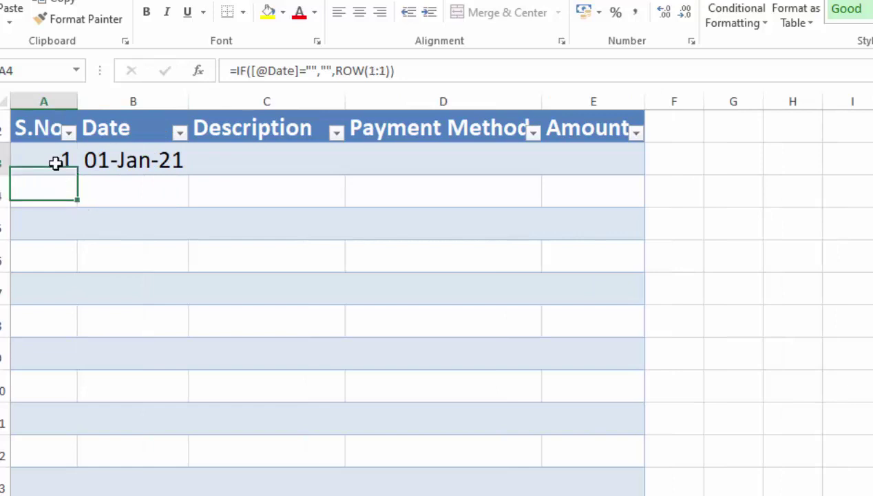
{"action": "double_click", "coordinate": [71, 175]}
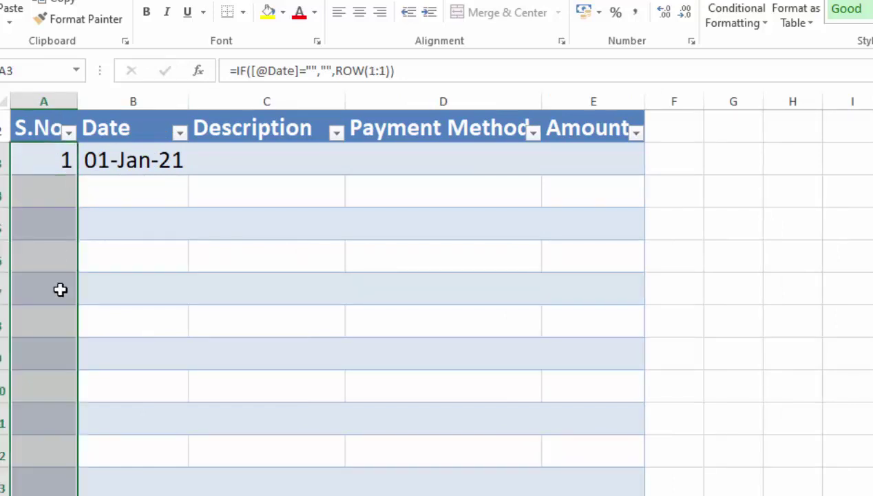
{"action": "left_click", "coordinate": [126, 190]}
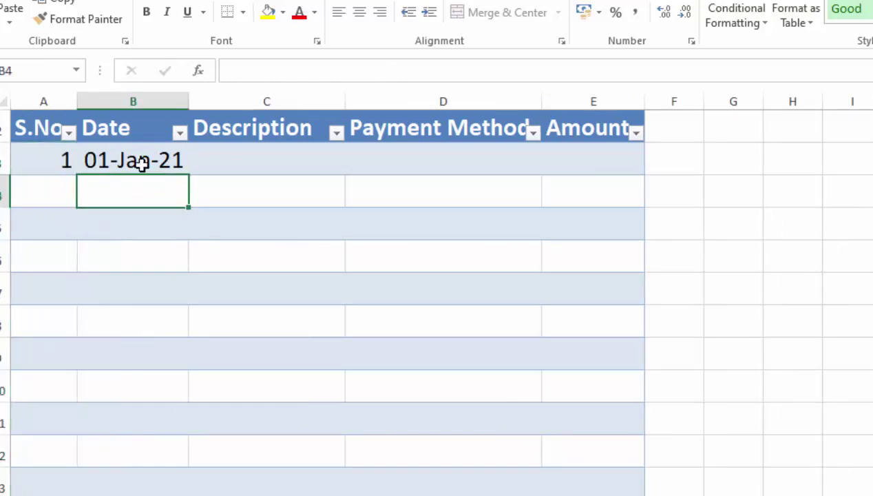
{"action": "left_click", "coordinate": [151, 164]}
{"action": "double_click", "coordinate": [188, 176]}
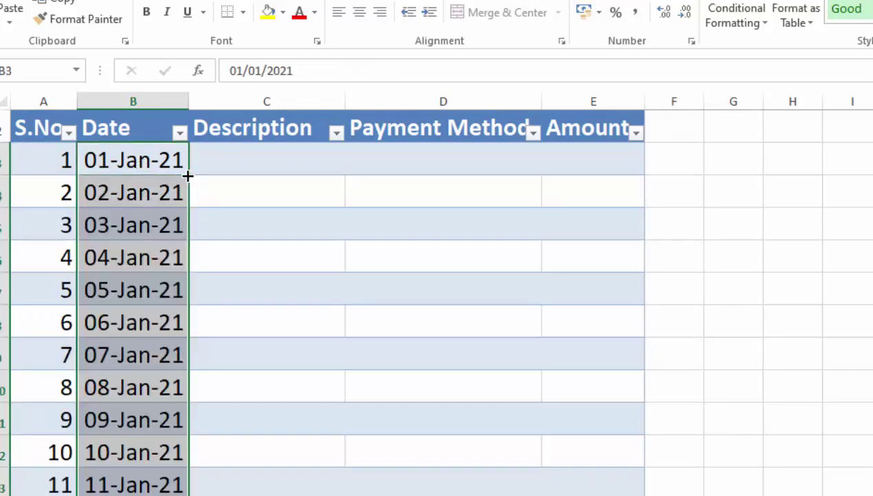
{"action": "left_click", "coordinate": [254, 161]}
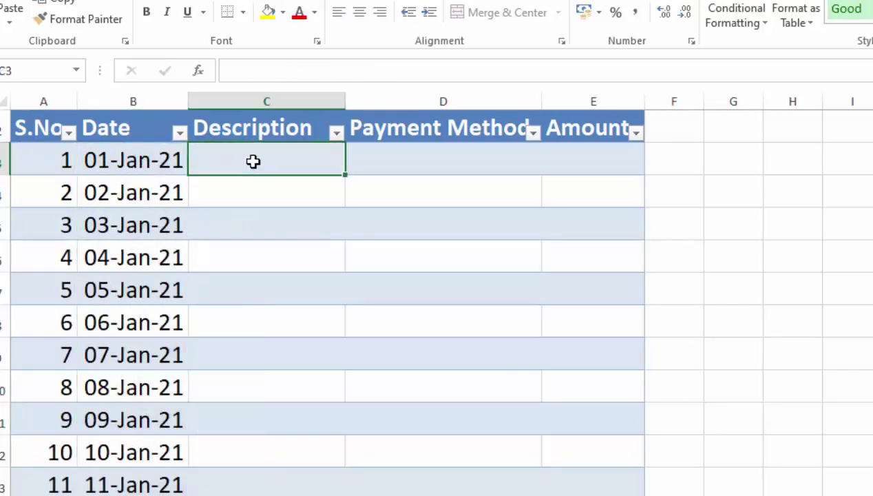
Step: Record the first payment: Entertainment Exp, cash, 1200
{"action": "type", "text": "Entertain"}
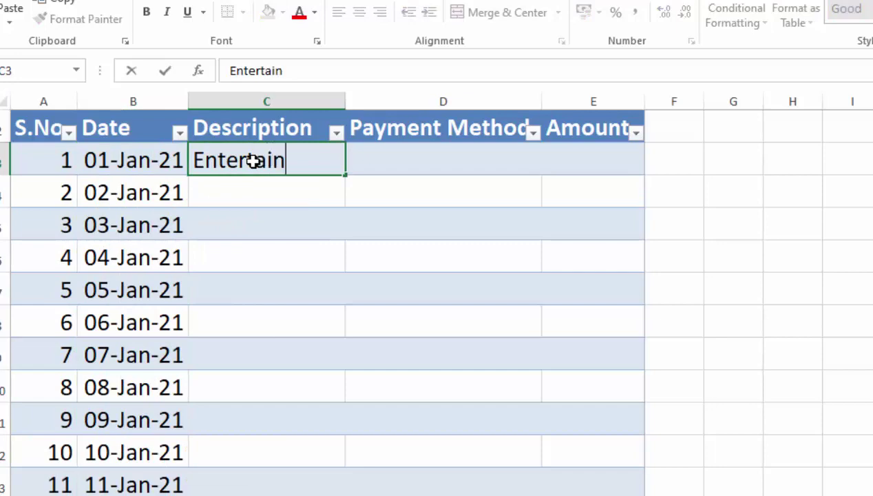
{"action": "type", "text": "ment Exp"}
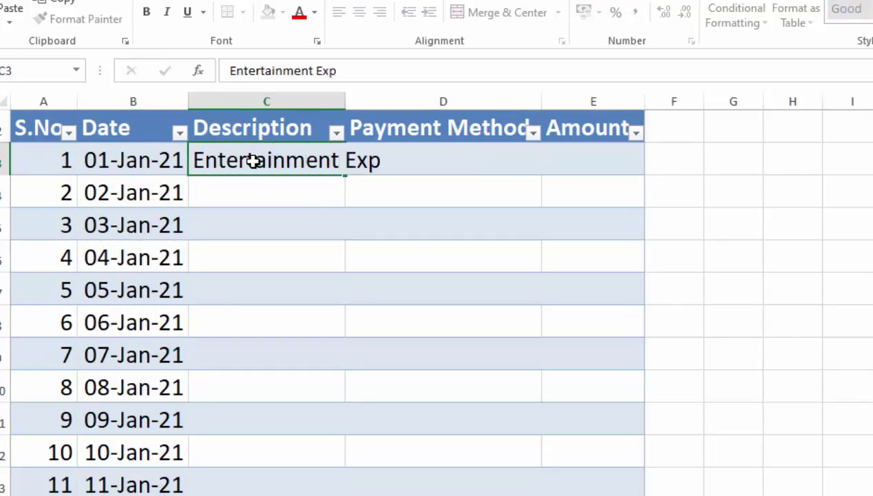
{"action": "key", "text": "Tab"}
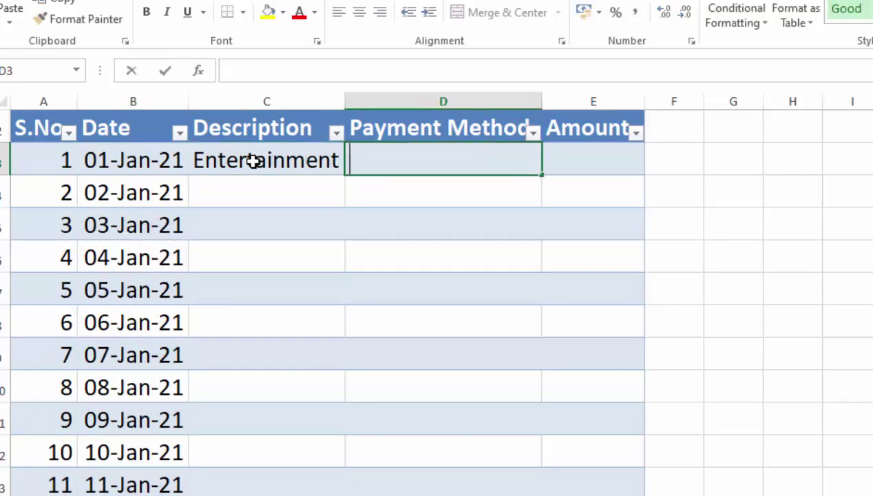
{"action": "type", "text": "cash"}
{"action": "key", "text": "Tab"}
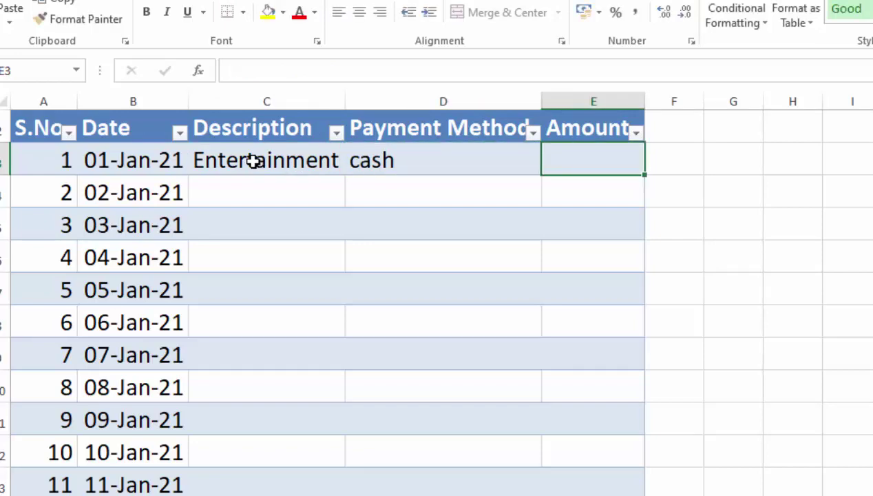
{"action": "type", "text": "1200"}
{"action": "key", "text": "Return"}
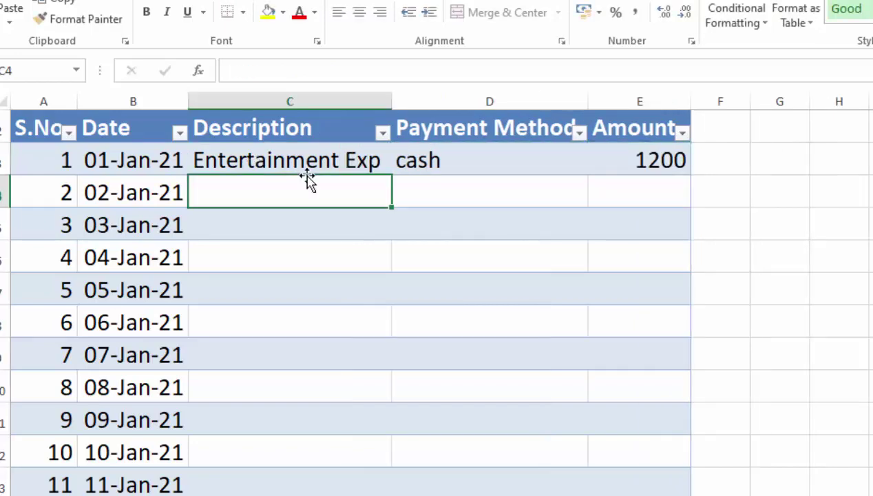
Step: Record the second payment: Traveling Exp, cash, 200
{"action": "type", "text": "Traveli"}
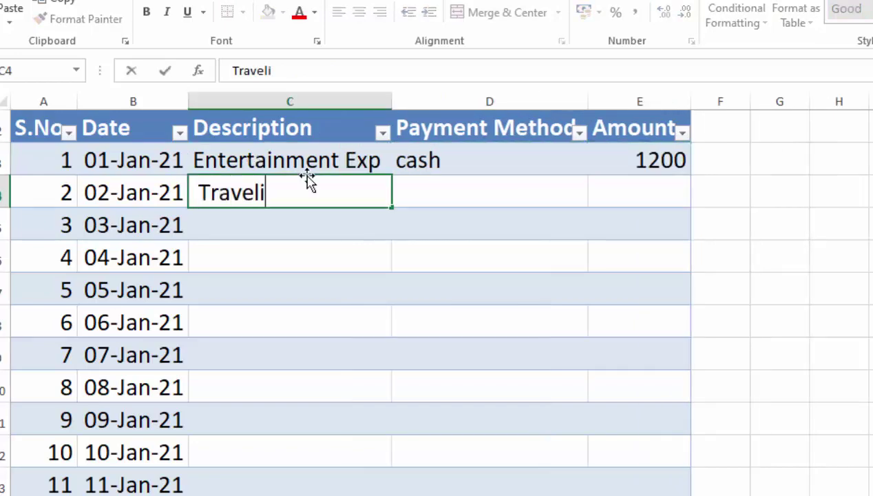
{"action": "type", "text": "ng Exp"}
{"action": "key", "text": "Tab"}
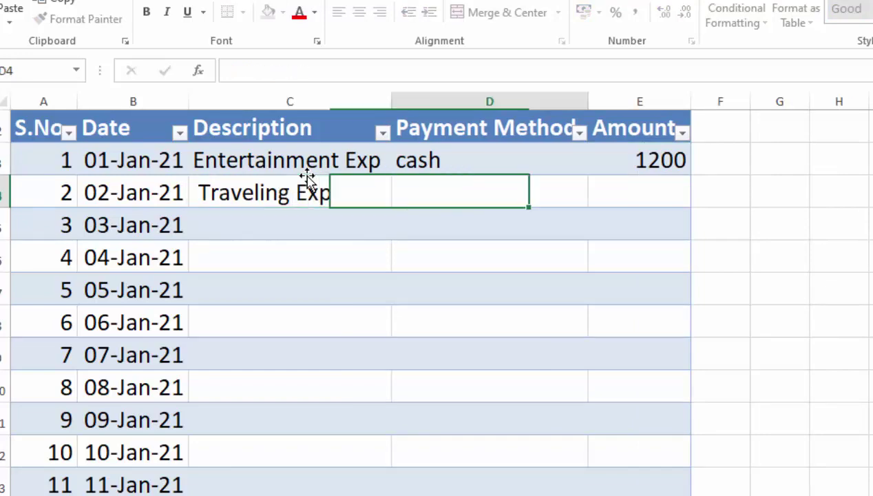
{"action": "type", "text": "cash"}
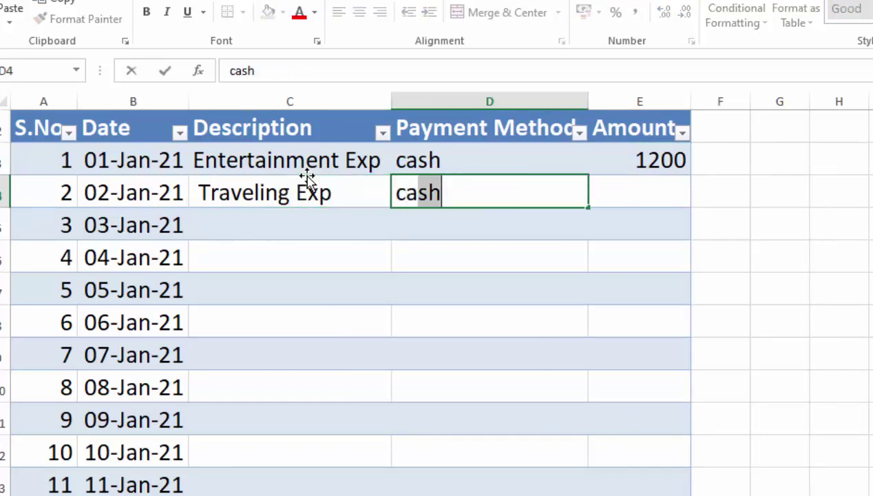
{"action": "key", "text": "Tab"}
{"action": "type", "text": "200"}
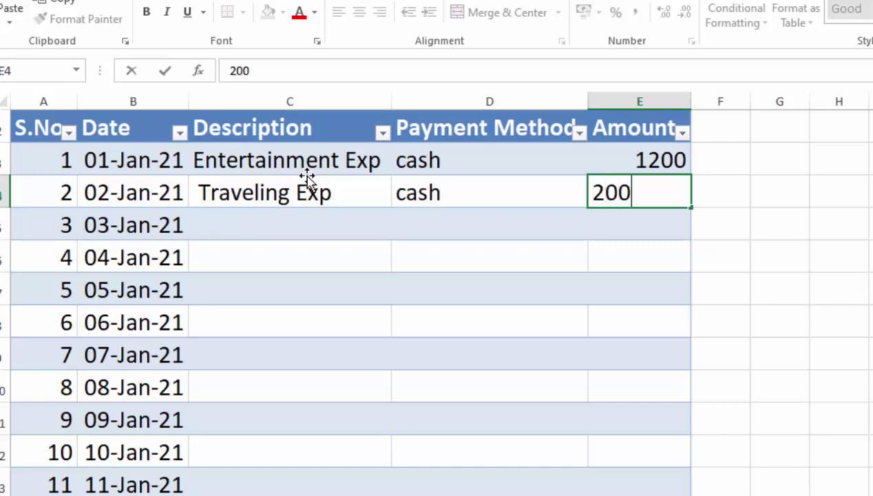
{"action": "key", "text": "Return"}
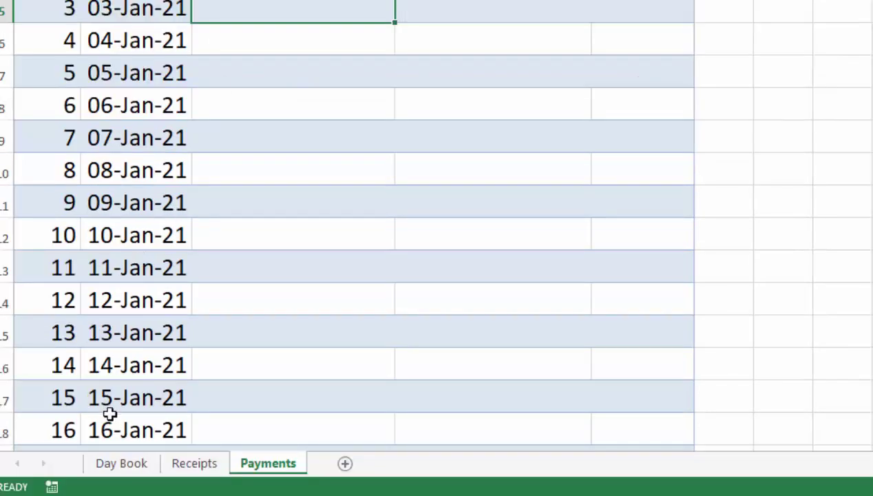
Step: On Day Book, enter 1 in A4 and fill a column series with step 1, stop value 265
{"action": "left_click", "coordinate": [126, 474]}
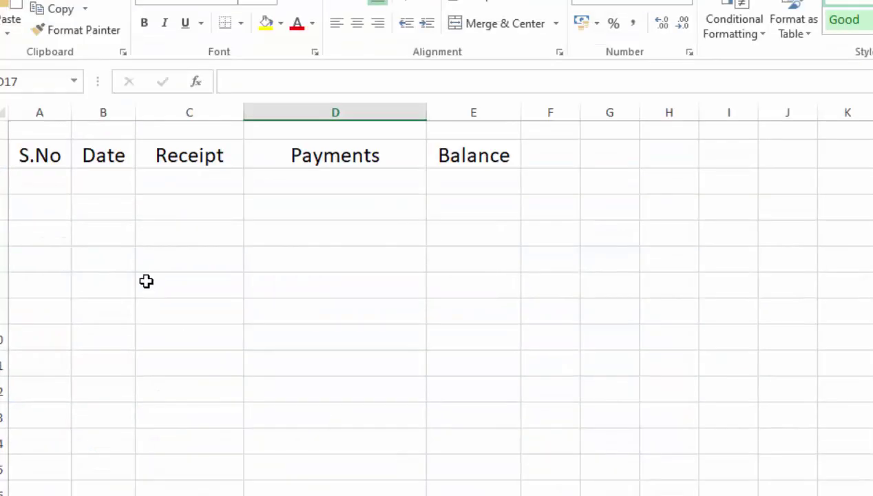
{"action": "left_click", "coordinate": [51, 183]}
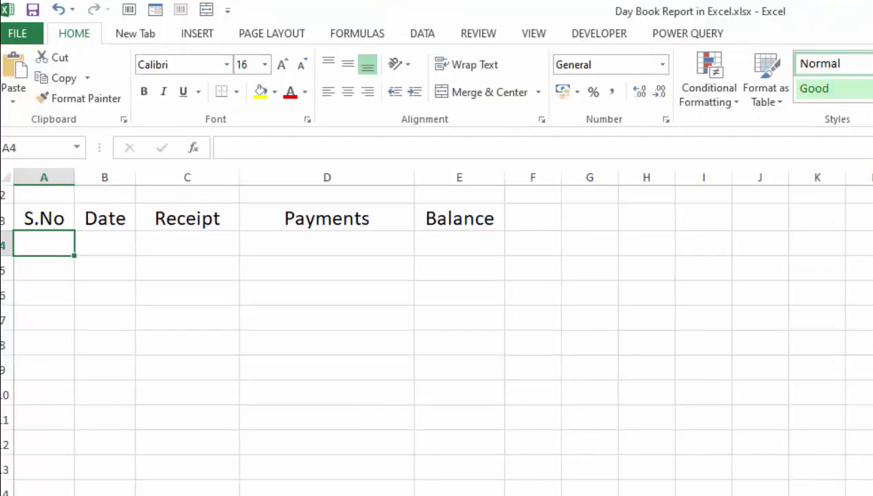
{"action": "type", "text": "1"}
{"action": "left_click", "coordinate": [51, 237]}
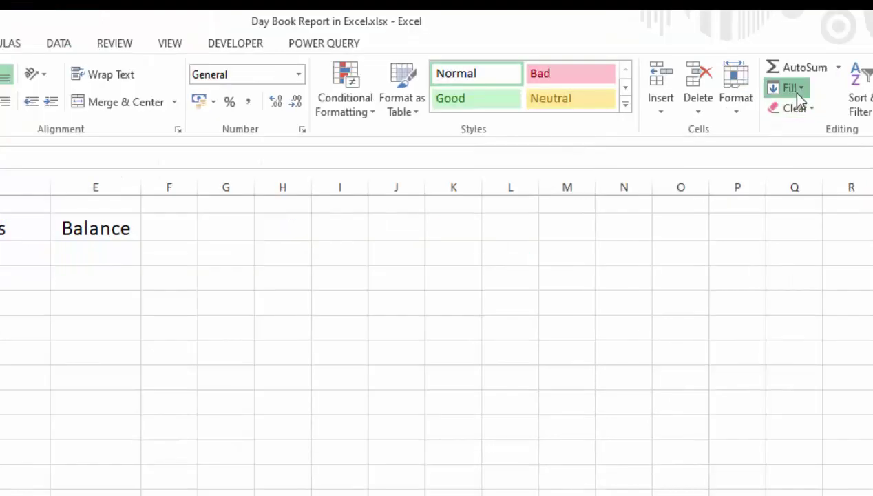
{"action": "left_click", "coordinate": [789, 89]}
{"action": "left_click", "coordinate": [810, 217]}
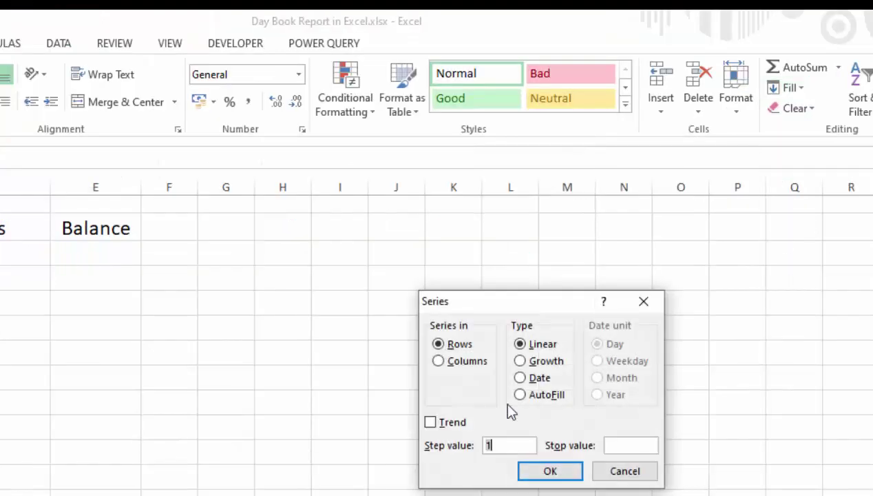
{"action": "left_click", "coordinate": [438, 361]}
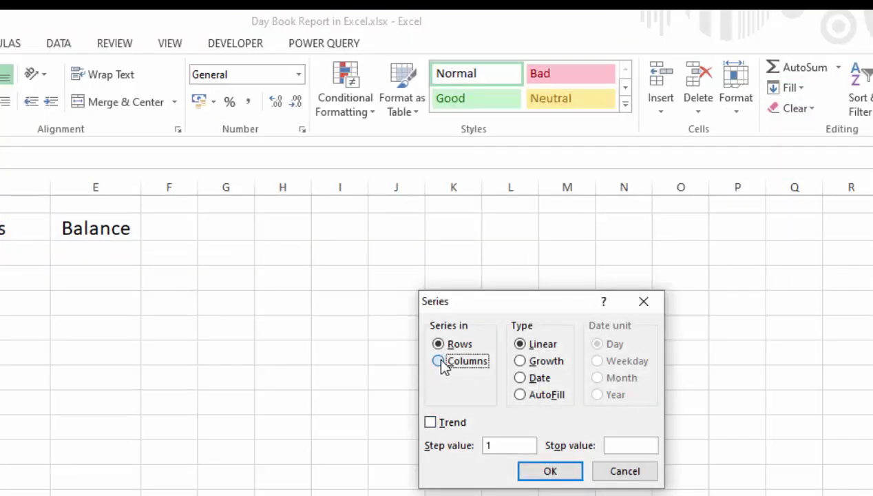
{"action": "left_click", "coordinate": [627, 445]}
{"action": "type", "text": "265"}
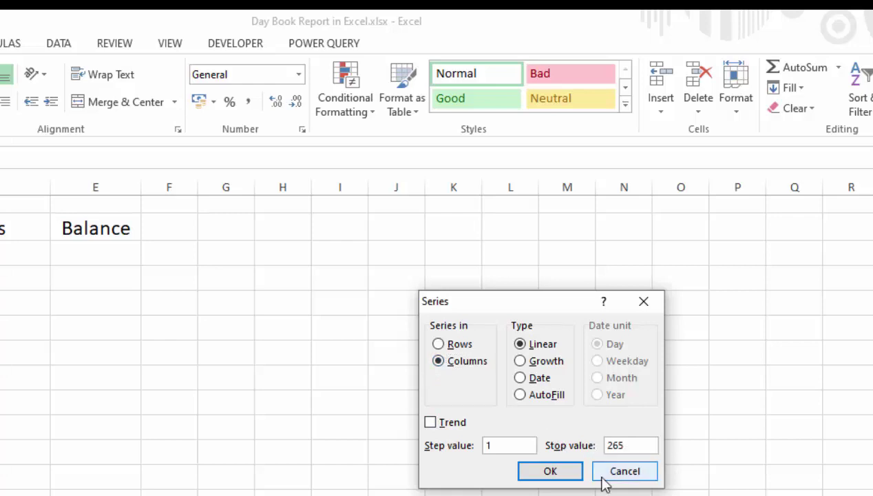
{"action": "left_click", "coordinate": [559, 476]}
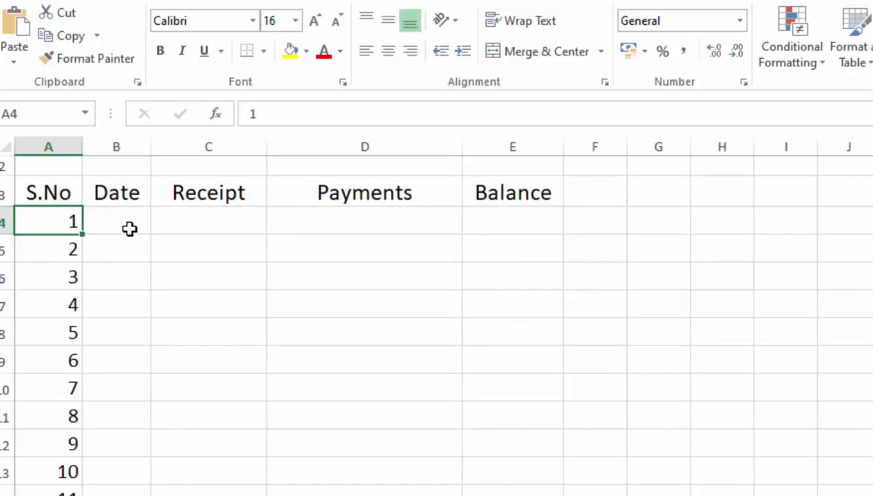
Step: Enter 1-jan-2021 in B4 and fill consecutive dates down the Date column
{"action": "left_click", "coordinate": [129, 220]}
{"action": "type", "text": "1"}
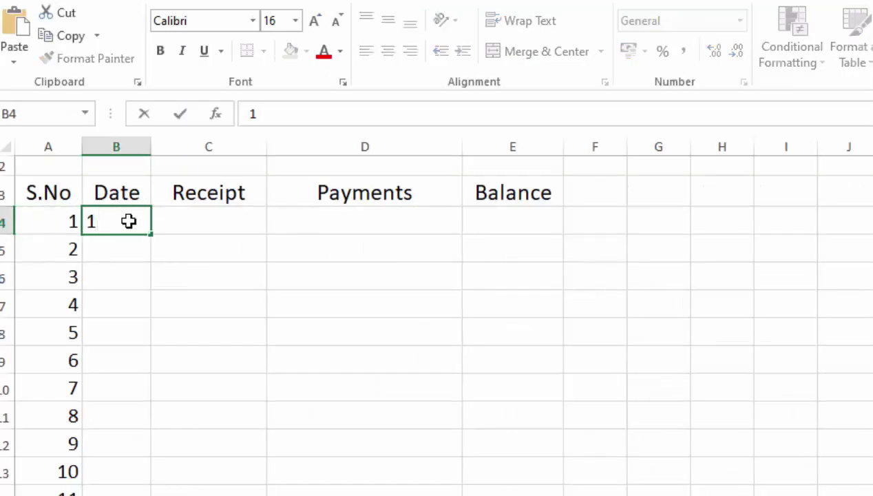
{"action": "type", "text": "-jan-"}
{"action": "type", "text": "2"}
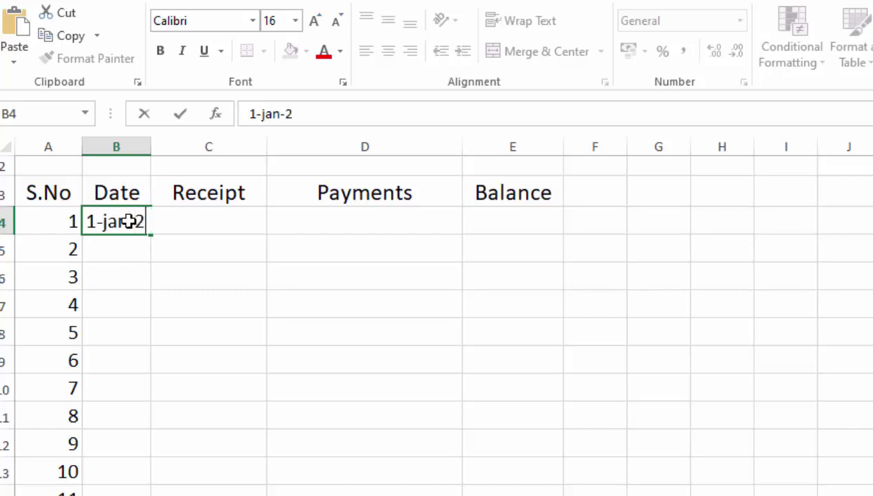
{"action": "type", "text": "021"}
{"action": "double_click", "coordinate": [175, 235]}
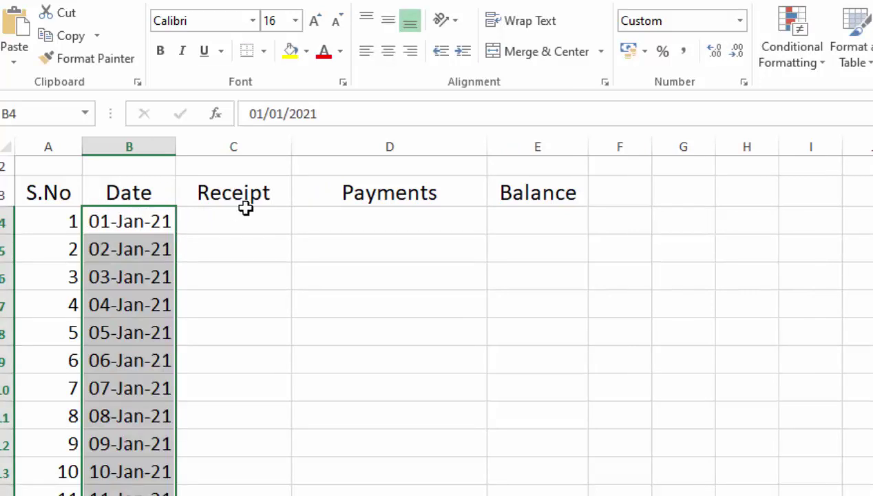
Step: Enter =SUMIF(Receipts!B:B,'Day Book'!B4,Receipts!E:E) in C4 and copy it down the Receipt column
{"action": "left_click", "coordinate": [249, 234]}
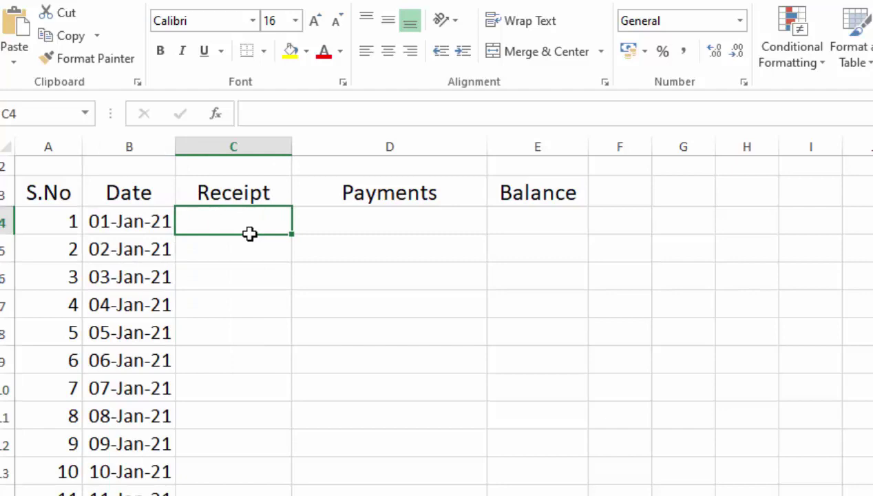
{"action": "type", "text": "=SUMIF"}
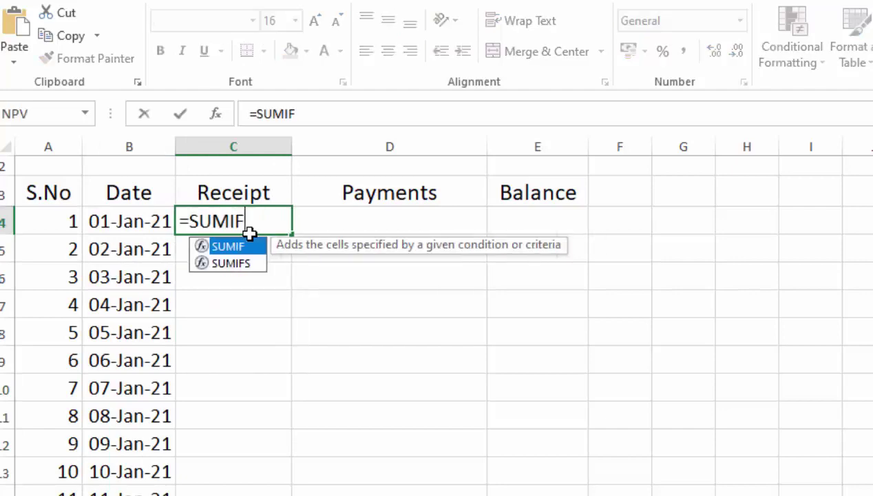
{"action": "type", "text": "("}
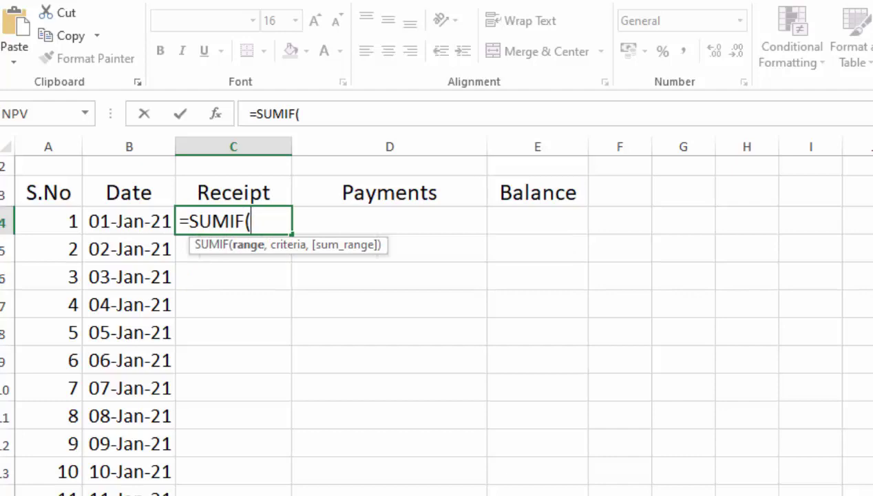
{"action": "key", "text": "ctrl+Page_Up"}
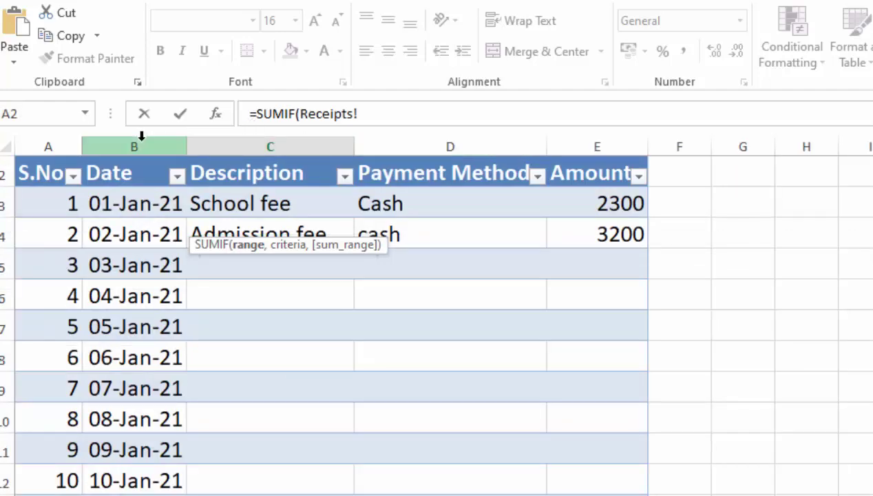
{"action": "left_click", "coordinate": [141, 138]}
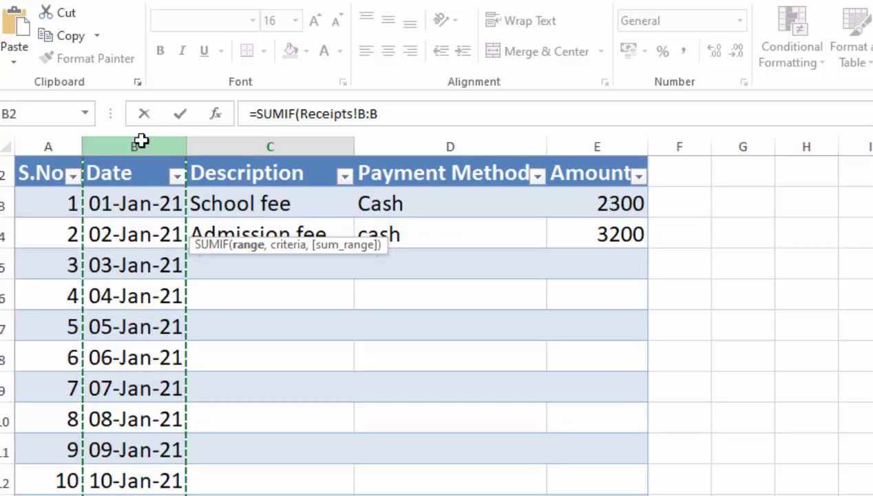
{"action": "type", "text": ","}
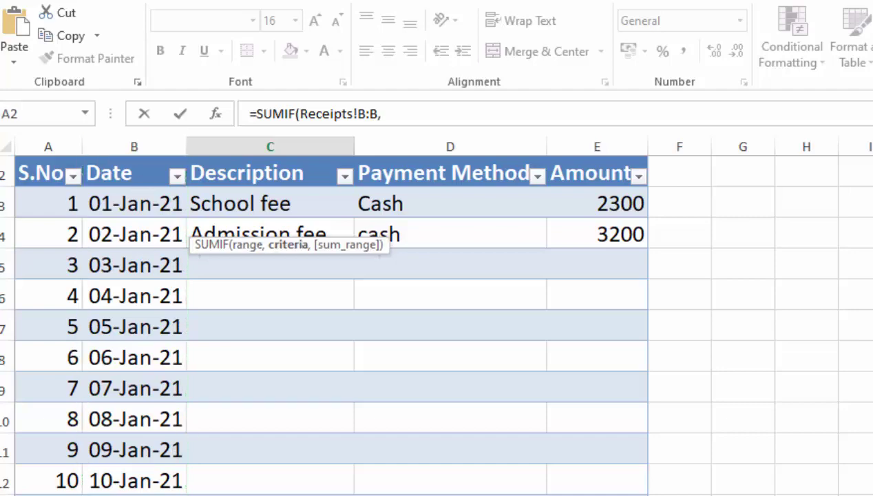
{"action": "key", "text": "ctrl+Page_Down"}
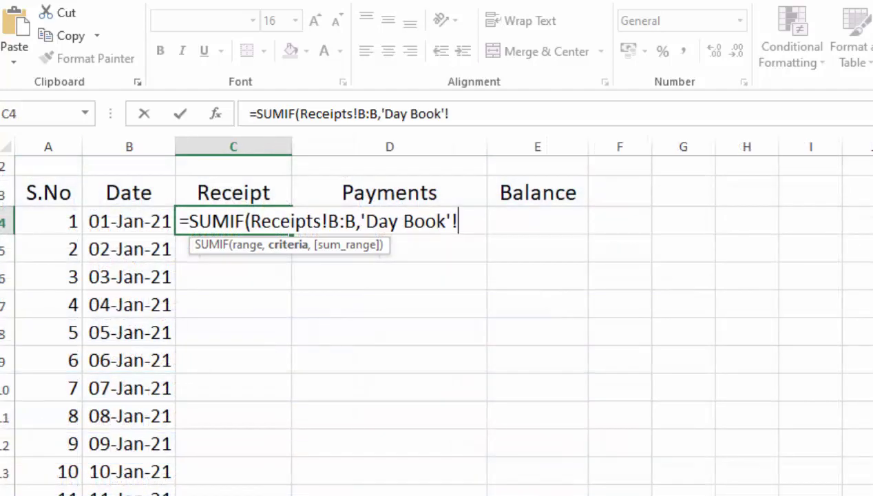
{"action": "left_click", "coordinate": [140, 218]}
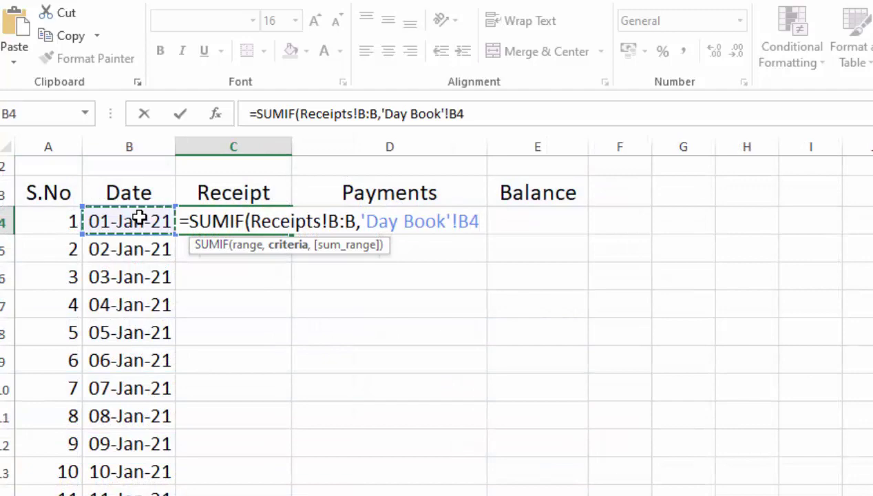
{"action": "type", "text": ","}
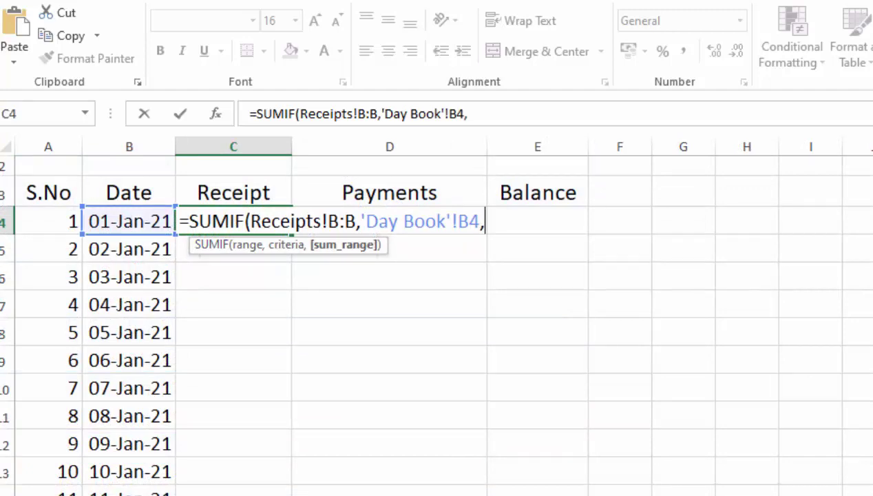
{"action": "key", "text": "ctrl+Page_Up"}
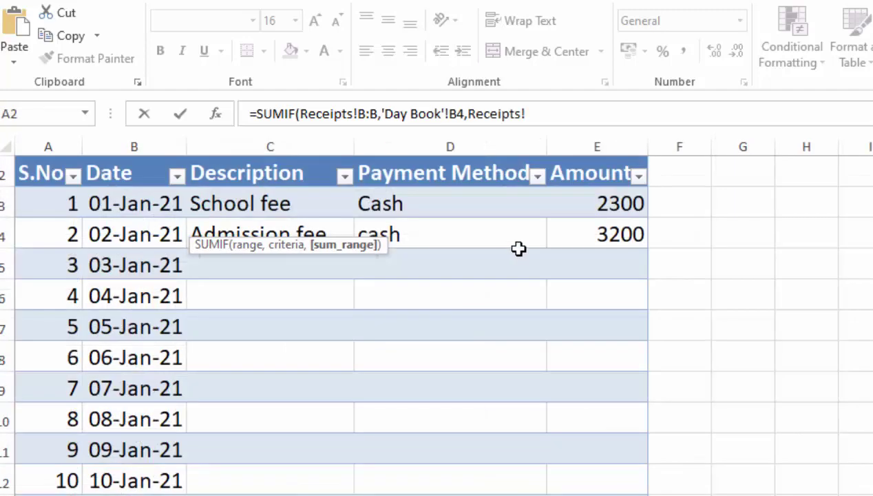
{"action": "left_click", "coordinate": [601, 135]}
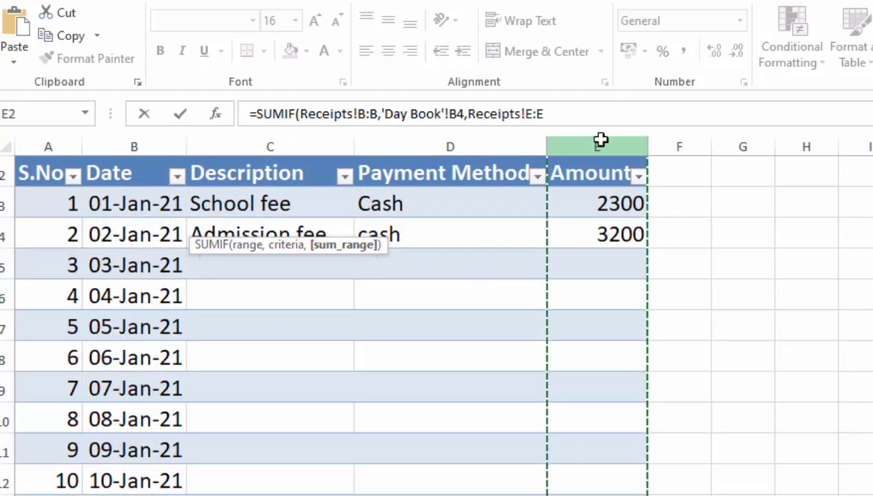
{"action": "type", "text": ")"}
{"action": "key", "text": "Return"}
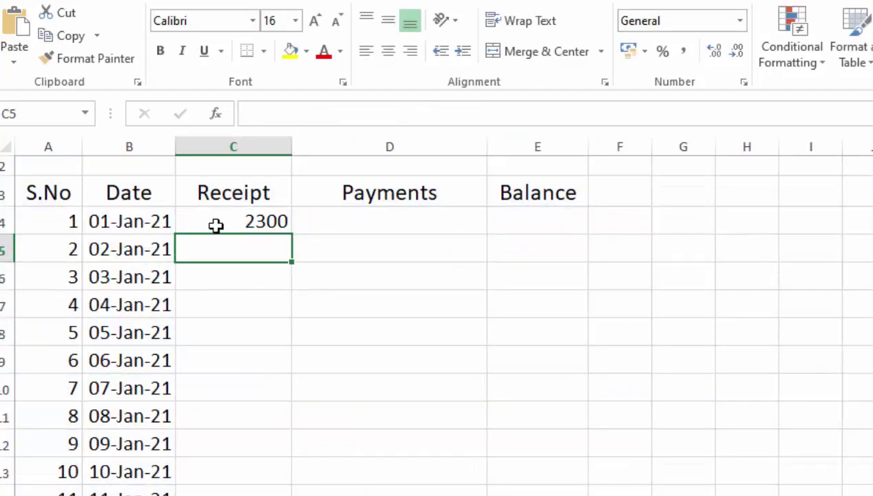
{"action": "left_click", "coordinate": [246, 221]}
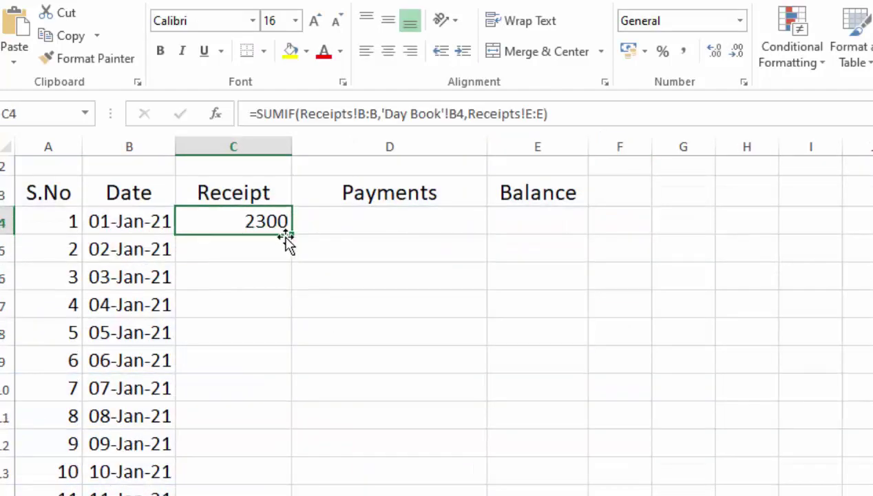
{"action": "double_click", "coordinate": [292, 235]}
Step: Enter =SUMIF(Payments!B:B,'Day Book'!B4,Payments!E:E) in D4 and copy it down column D
{"action": "left_click", "coordinate": [377, 217]}
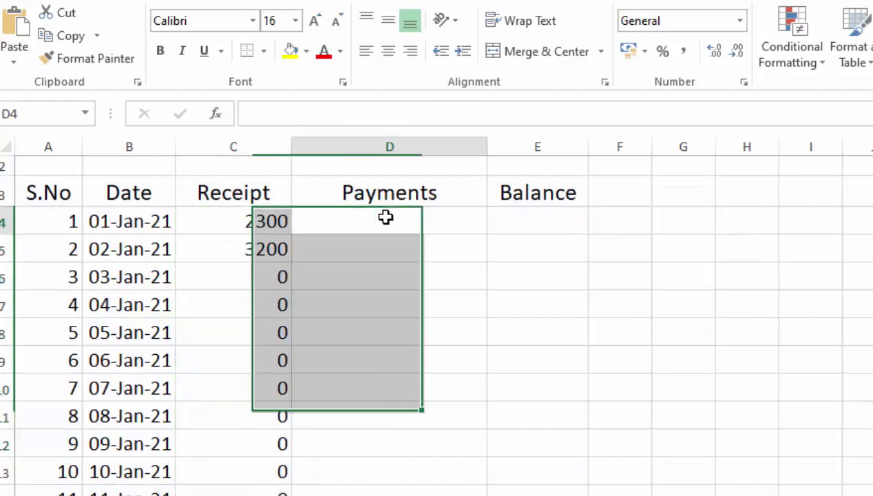
{"action": "type", "text": "="}
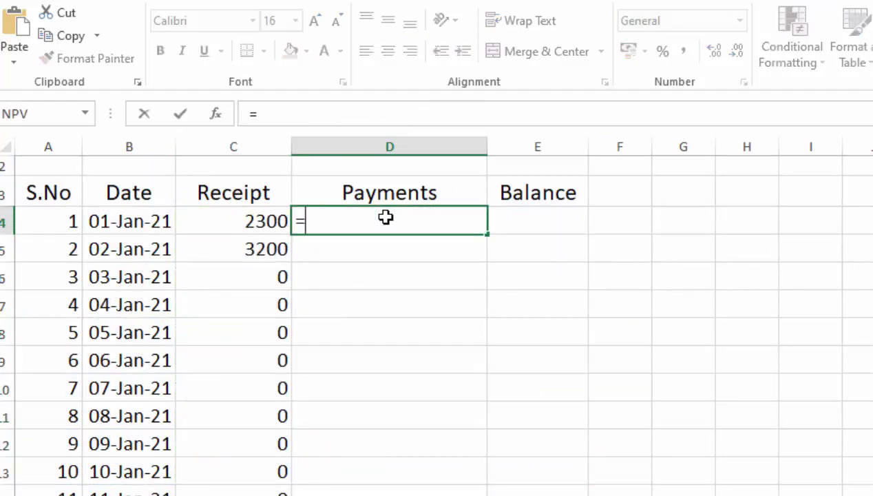
{"action": "type", "text": "SUMIF"}
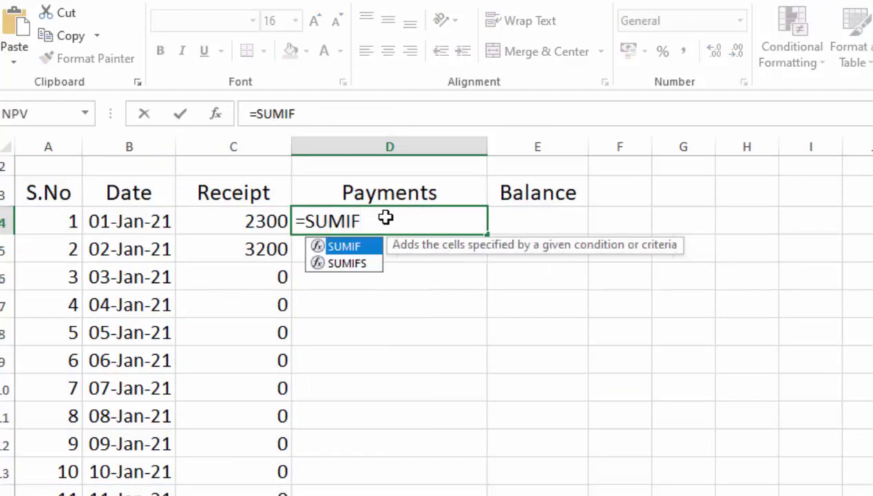
{"action": "type", "text": "("}
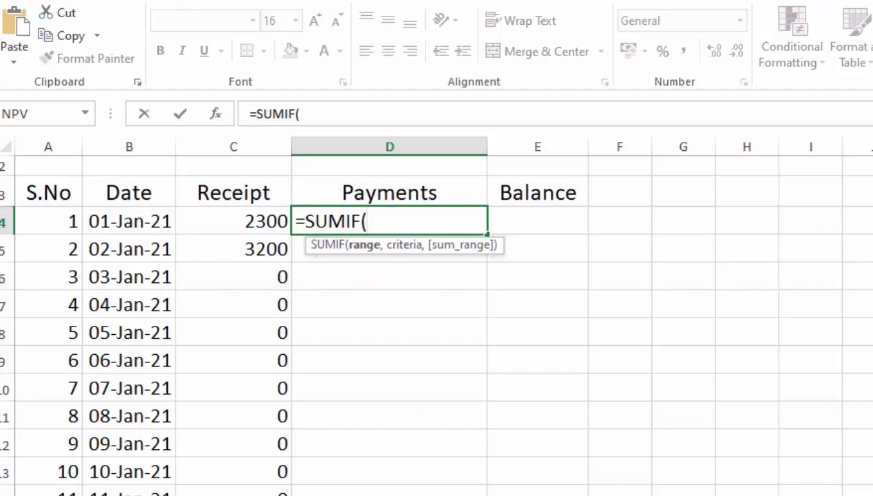
{"action": "key", "text": "ctrl+Page_Up"}
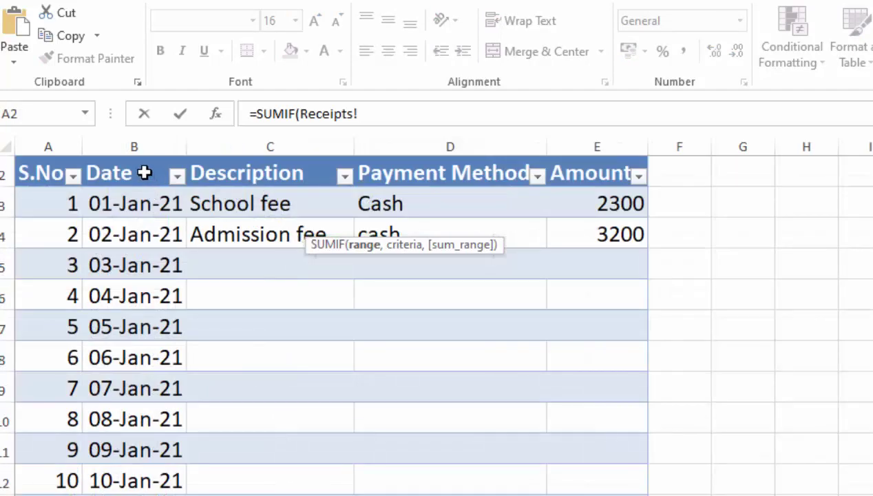
{"action": "key", "text": "ctrl+Page_Up"}
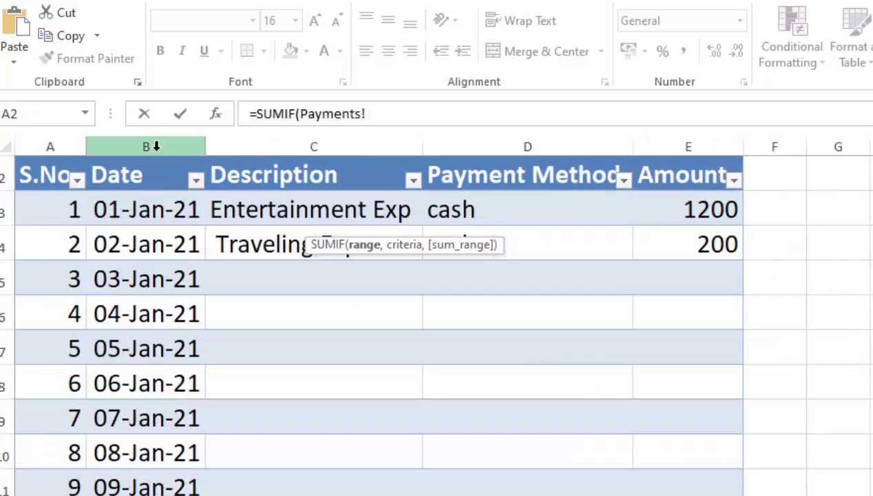
{"action": "left_click", "coordinate": [154, 146]}
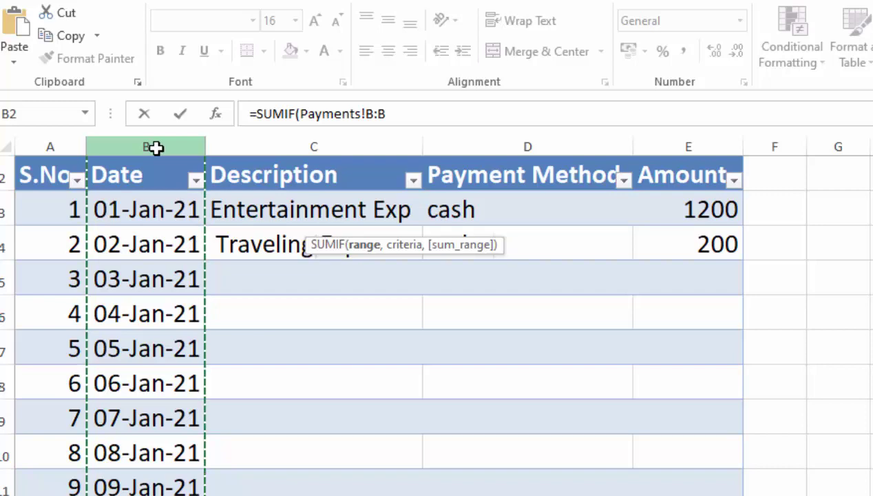
{"action": "type", "text": ","}
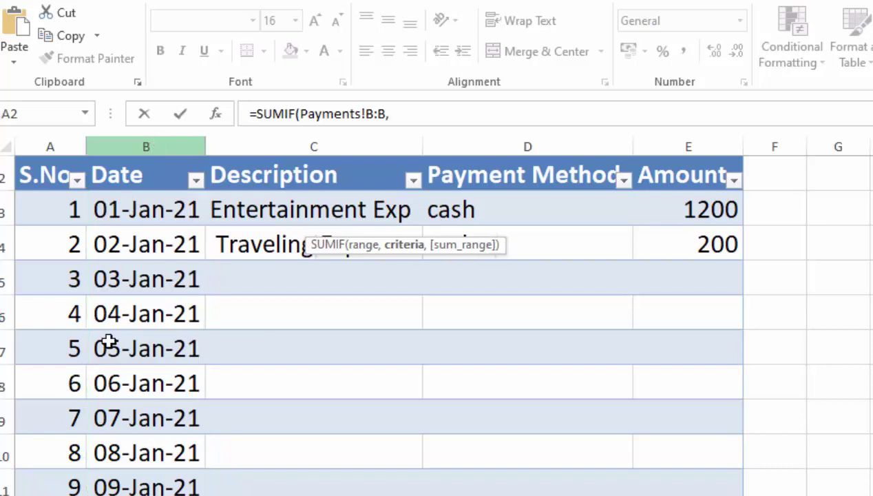
{"action": "key", "text": "ctrl+Page_Up"}
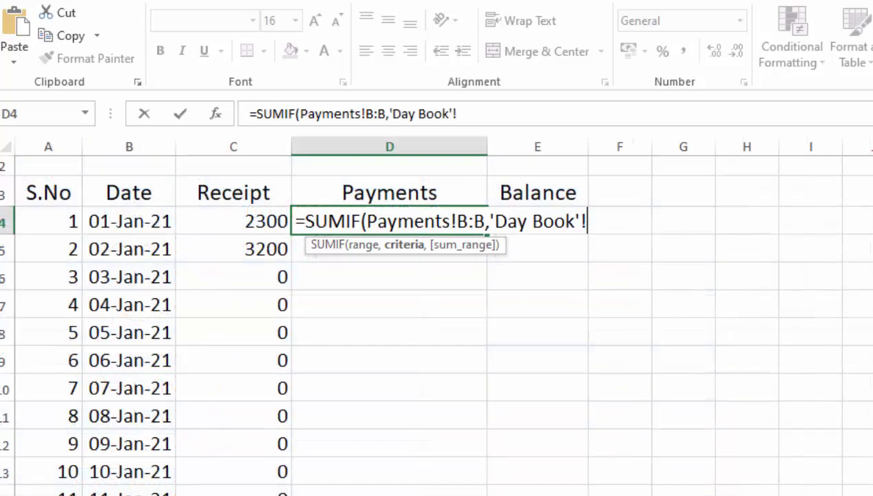
{"action": "left_click", "coordinate": [145, 216]}
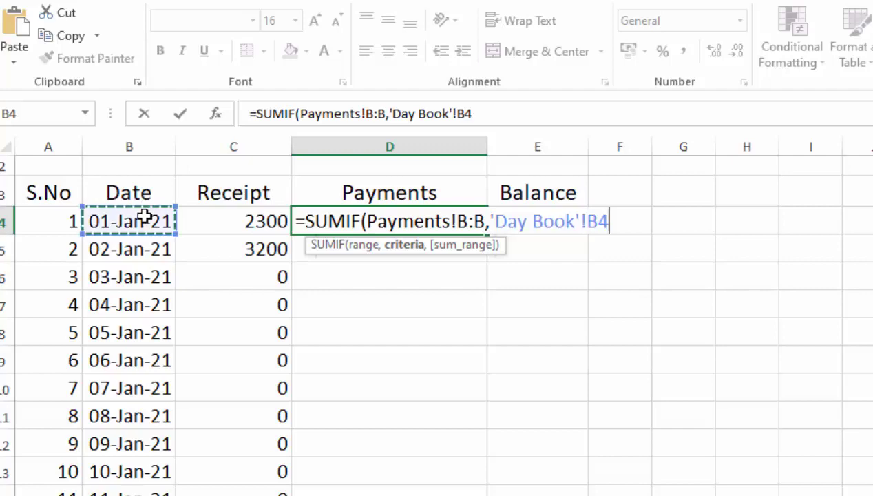
{"action": "type", "text": ","}
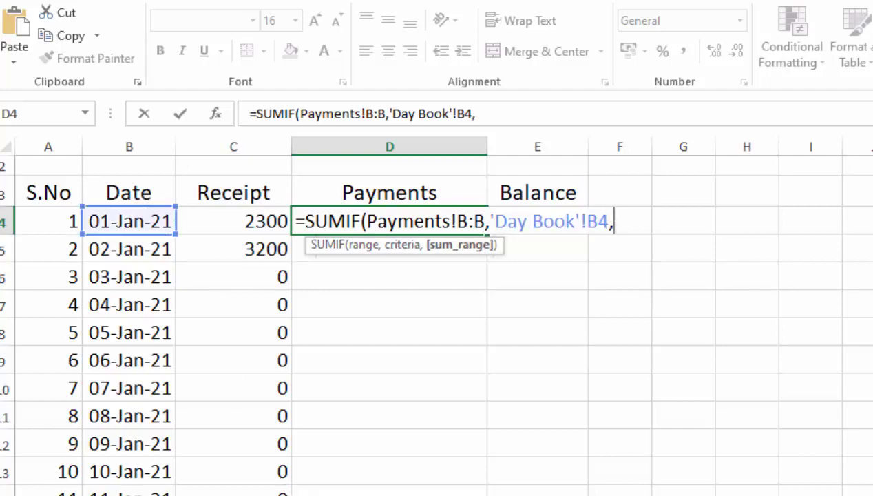
{"action": "key", "text": "ctrl+Page_Down"}
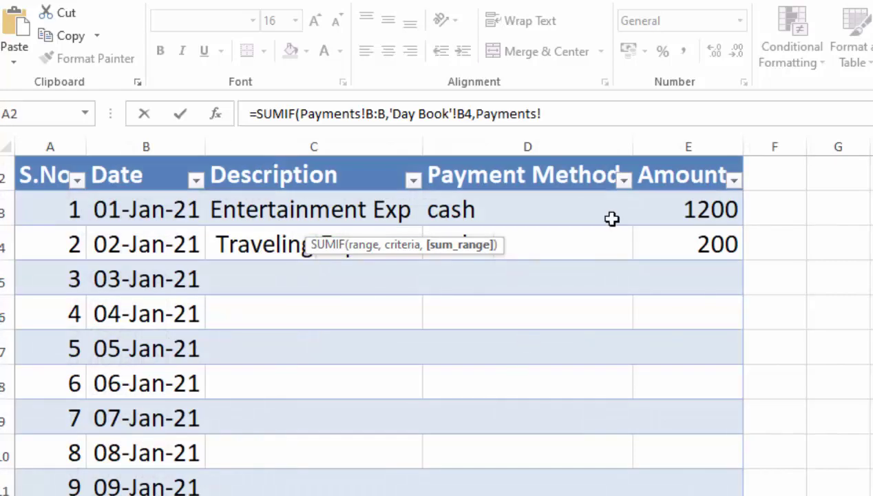
{"action": "left_click", "coordinate": [688, 148]}
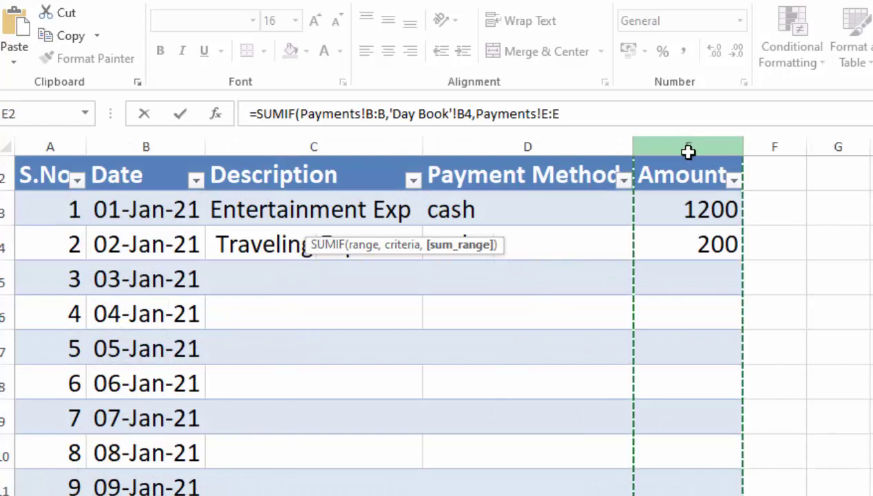
{"action": "type", "text": ")"}
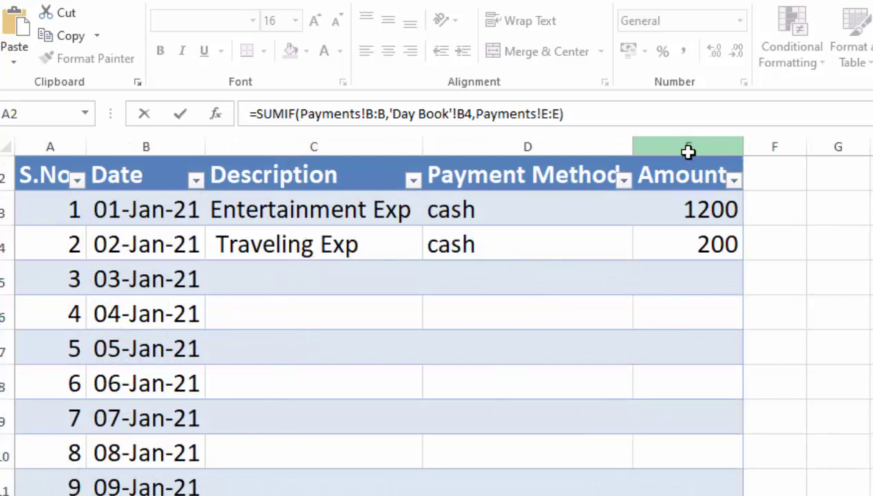
{"action": "key", "text": "Return"}
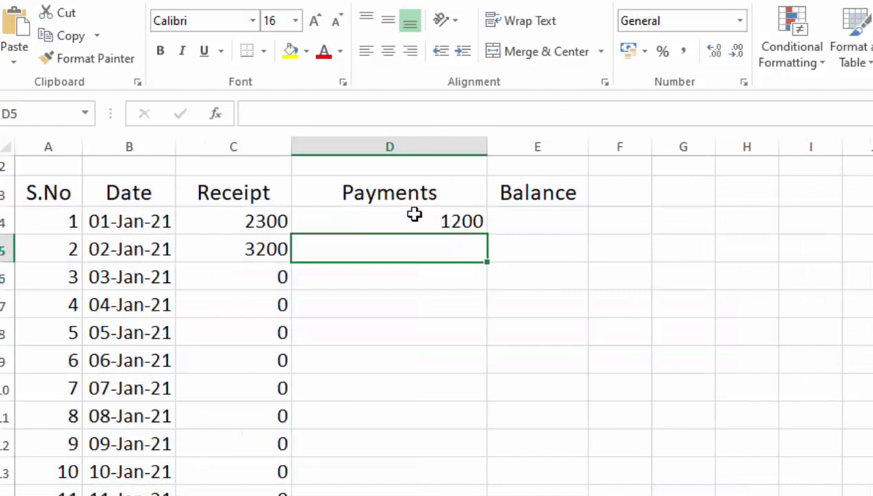
{"action": "left_click", "coordinate": [414, 215]}
{"action": "double_click", "coordinate": [485, 234]}
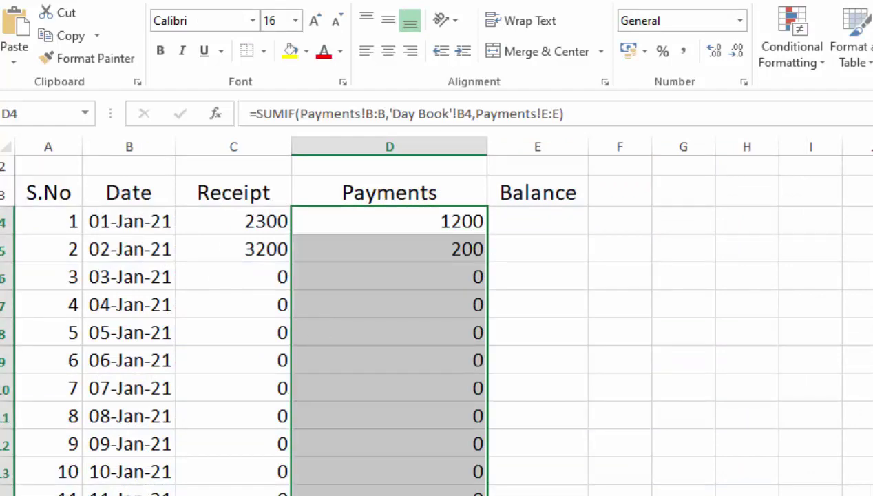
Step: On the Receipts sheet, add row 5: Tuision fee, Cash, 700
{"action": "key", "text": "ctrl+Page_Up"}
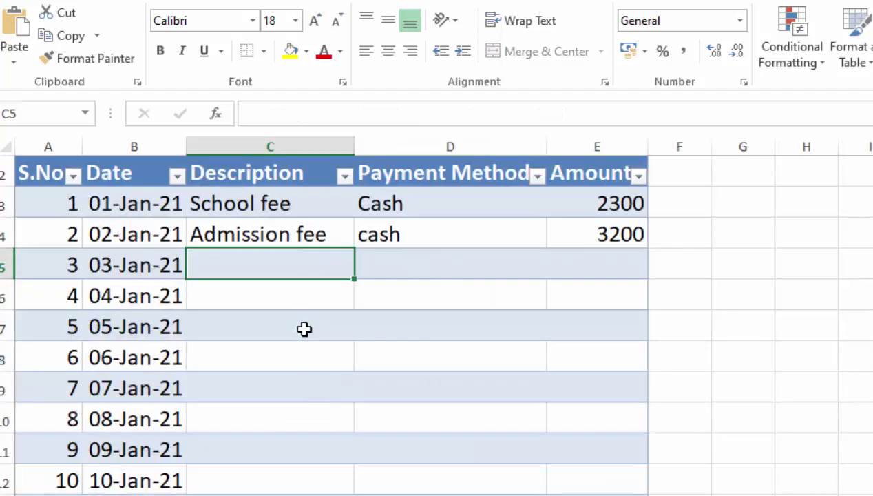
{"action": "type", "text": "Tuision fe"}
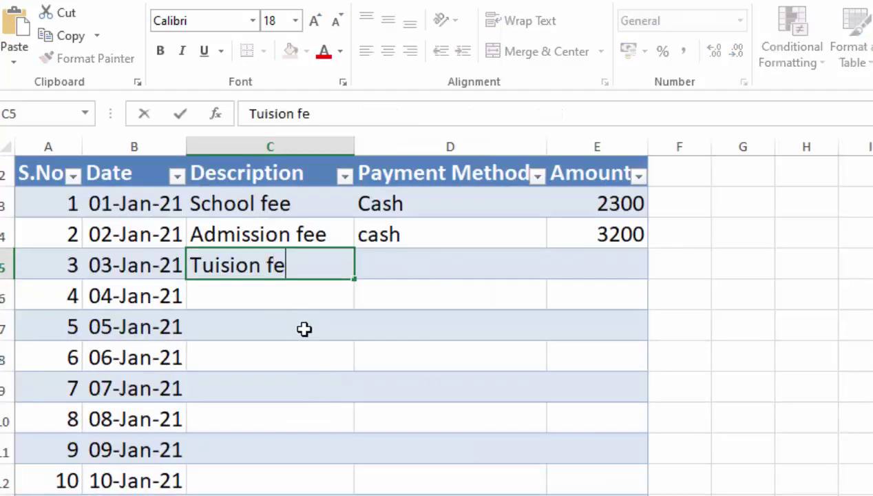
{"action": "type", "text": "e"}
{"action": "key", "text": "Tab"}
{"action": "type", "text": "c"}
{"action": "key", "text": "Tab"}
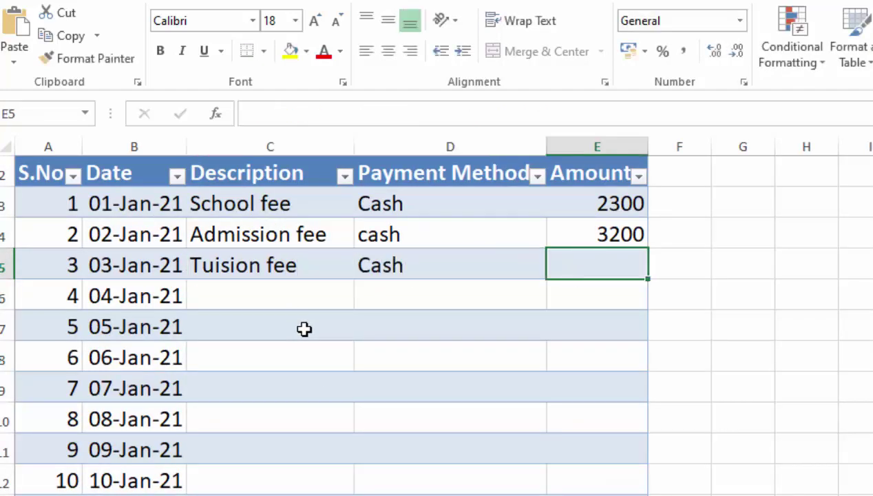
{"action": "type", "text": "700"}
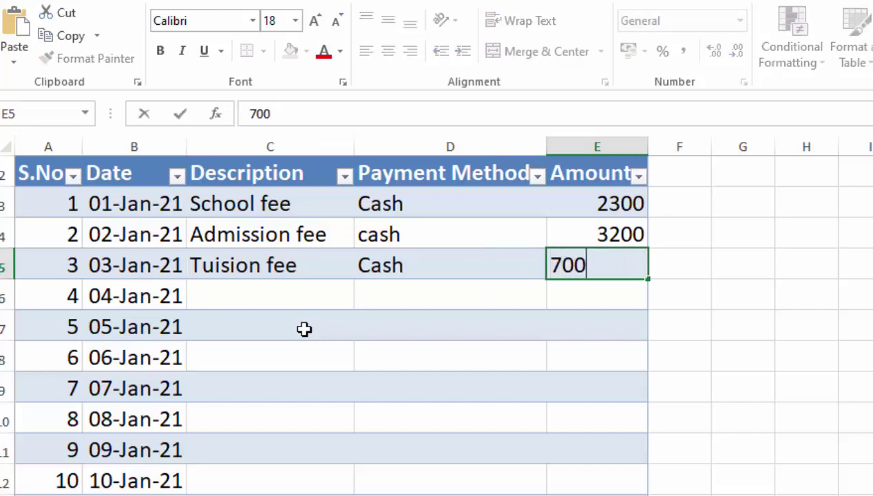
{"action": "key", "text": "Return"}
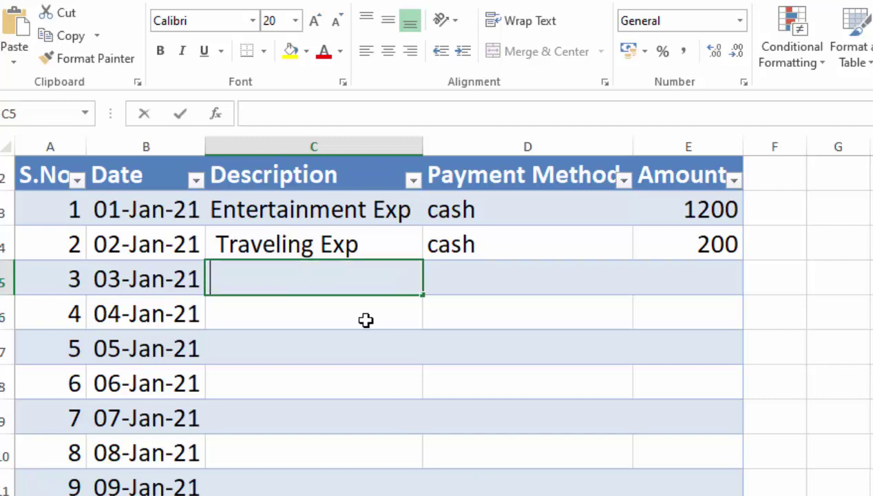
Step: Enter Tea exp, cash and 120 into C5:E5 of the Payments table
{"action": "type", "text": "Tea exp"}
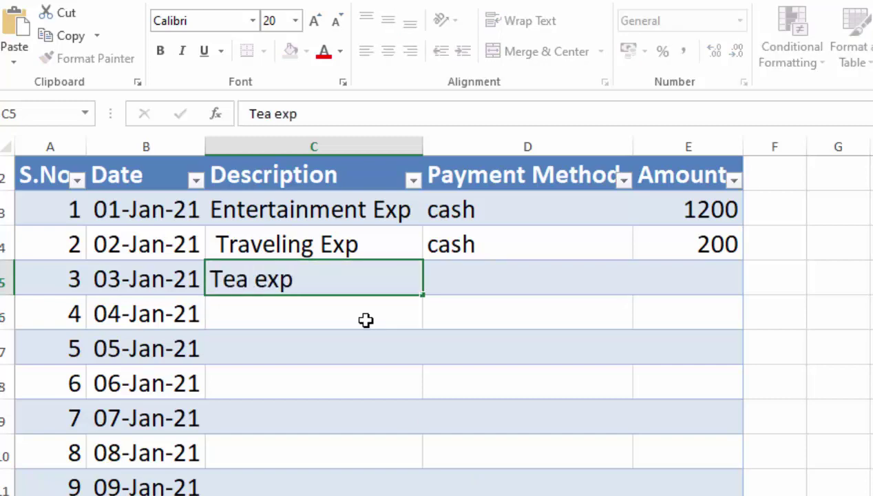
{"action": "key", "text": "Tab"}
{"action": "type", "text": "cash"}
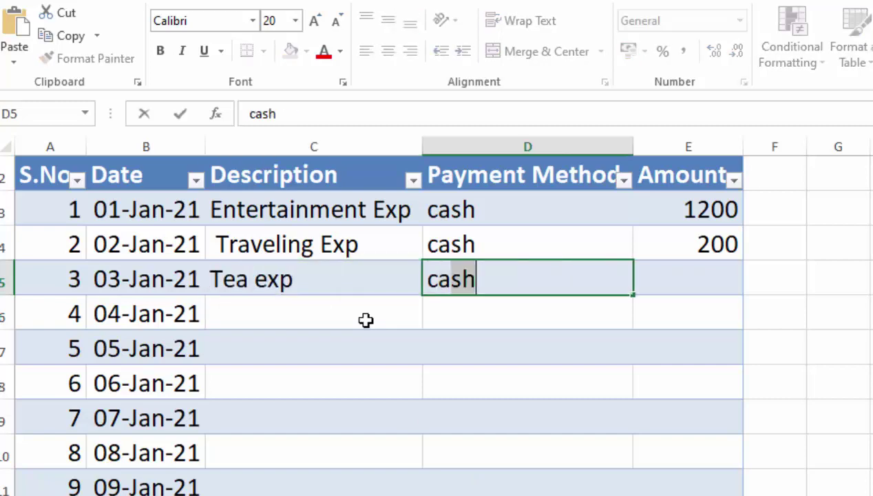
{"action": "key", "text": "Tab"}
{"action": "type", "text": "120"}
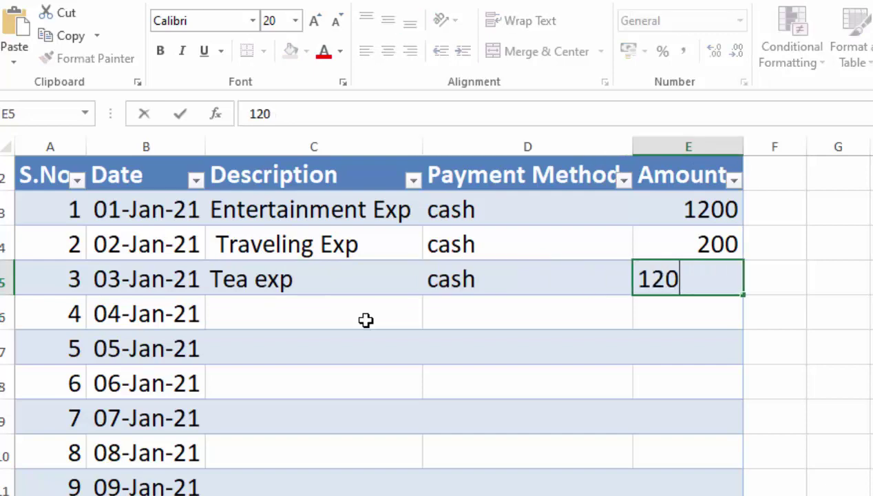
{"action": "left_click", "coordinate": [366, 320]}
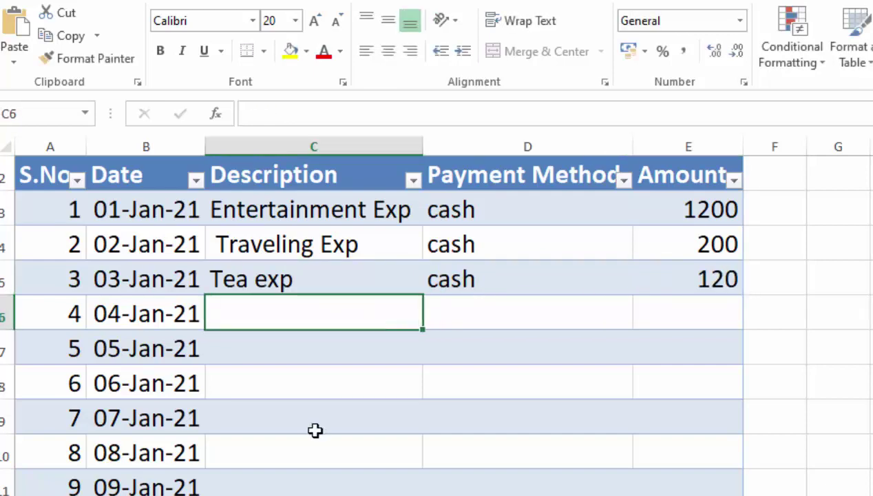
Step: On the Day Book sheet, adjust the height of header row 3
{"action": "key", "text": "ctrl+Page_Up"}
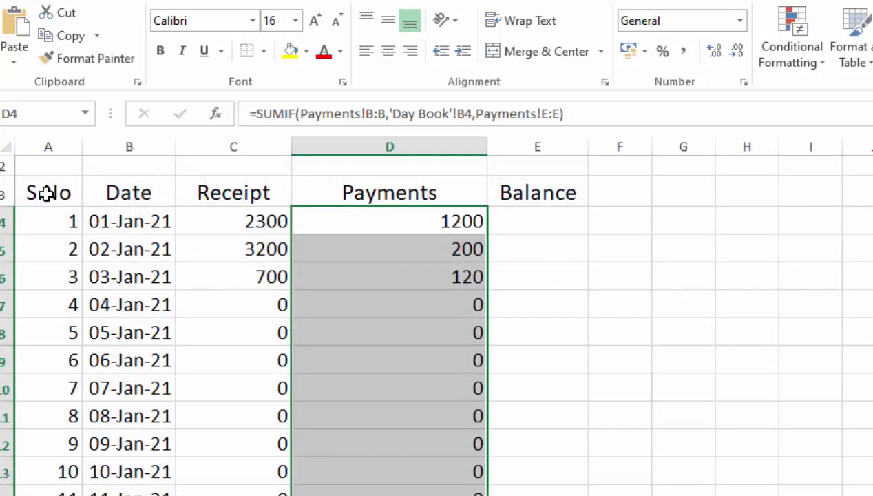
{"action": "mouse_move", "coordinate": [11, 205]}
{"action": "left_mouse_down"}
{"action": "mouse_move", "coordinate": [10, 234]}
{"action": "mouse_move", "coordinate": [11, 216]}
{"action": "left_mouse_up"}
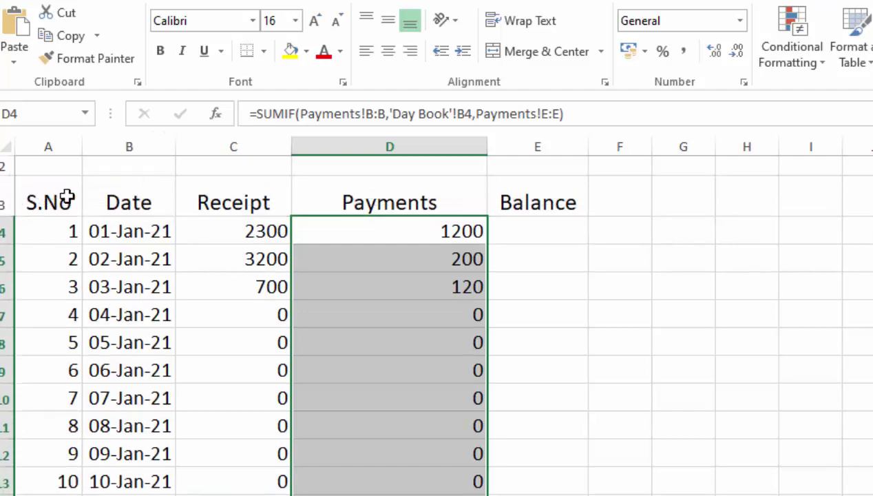
{"action": "mouse_move", "coordinate": [69, 195]}
{"action": "left_mouse_down"}
{"action": "mouse_move", "coordinate": [429, 278]}
{"action": "mouse_move", "coordinate": [688, 383]}
{"action": "mouse_move", "coordinate": [544, 495]}
{"action": "left_mouse_up"}
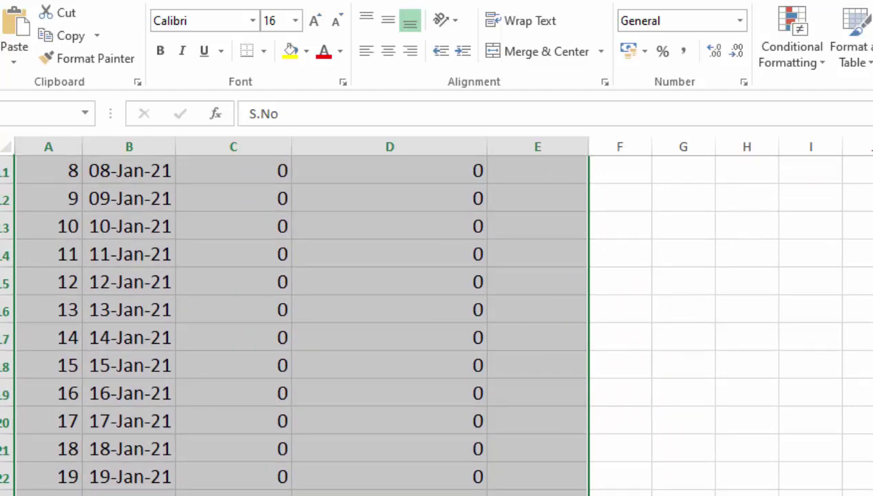
{"action": "scroll", "coordinate": [740, 206], "scroll_direction": "up", "scroll_amount": 2}
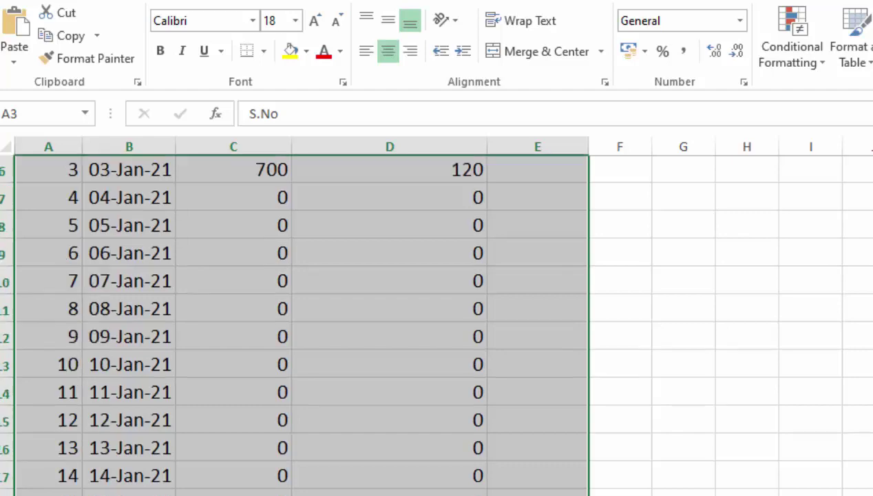
{"action": "scroll", "coordinate": [740, 207], "scroll_direction": "up", "scroll_amount": 2}
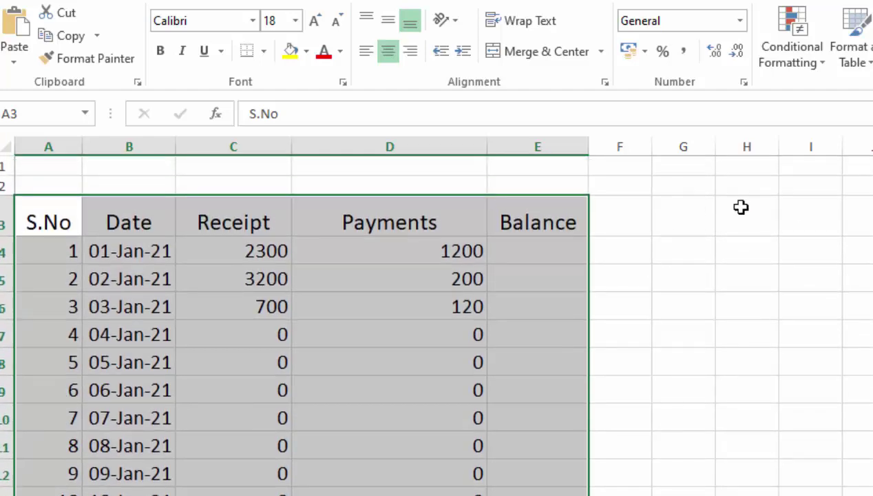
Step: Give the table All Borders plus a Thick Box Border outline
{"action": "left_click", "coordinate": [264, 52]}
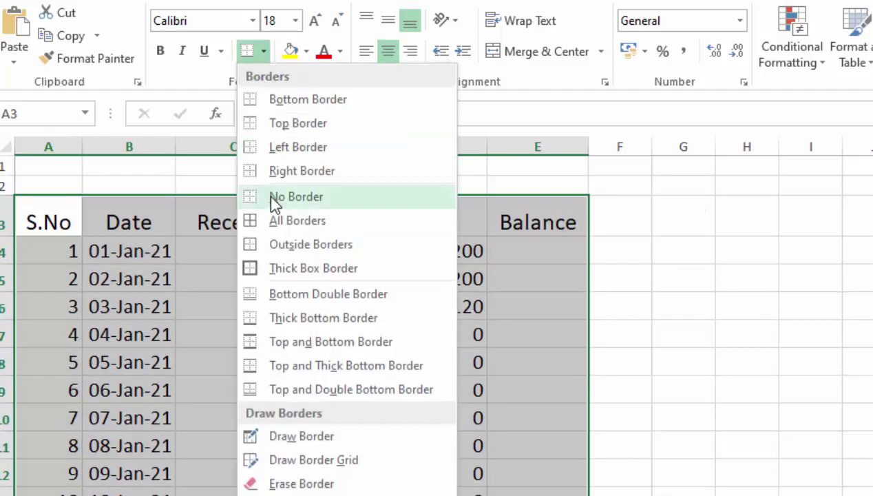
{"action": "left_click", "coordinate": [272, 219]}
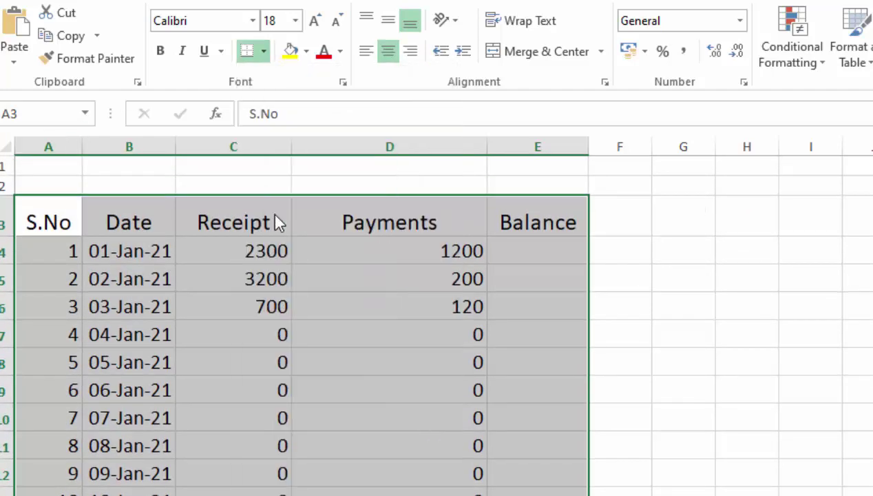
{"action": "left_click", "coordinate": [264, 53]}
{"action": "left_click", "coordinate": [266, 269]}
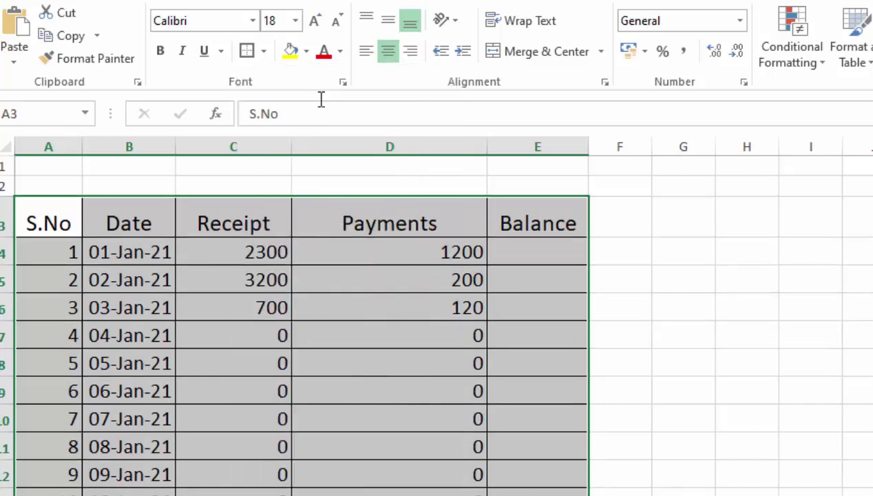
{"action": "left_click", "coordinate": [307, 53]}
{"action": "left_click", "coordinate": [686, 281]}
Step: Fill the header row navy blue with white font
{"action": "left_click_drag", "start_coordinate": [55, 236], "coordinate": [529, 232]}
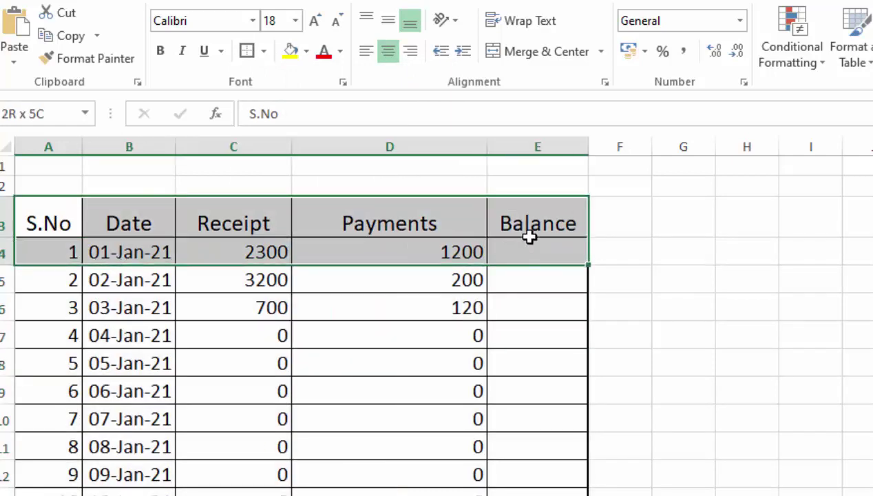
{"action": "left_click", "coordinate": [387, 55]}
{"action": "left_click", "coordinate": [387, 55]}
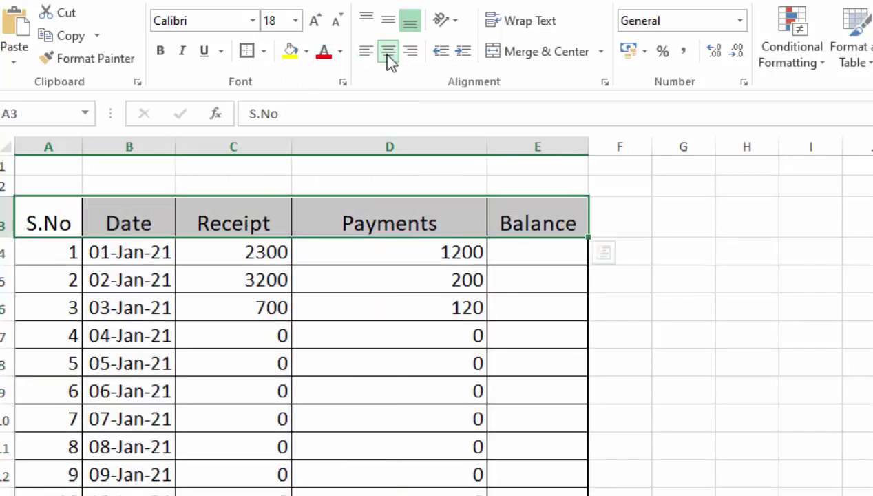
{"action": "left_click", "coordinate": [306, 52]}
{"action": "left_click", "coordinate": [424, 205]}
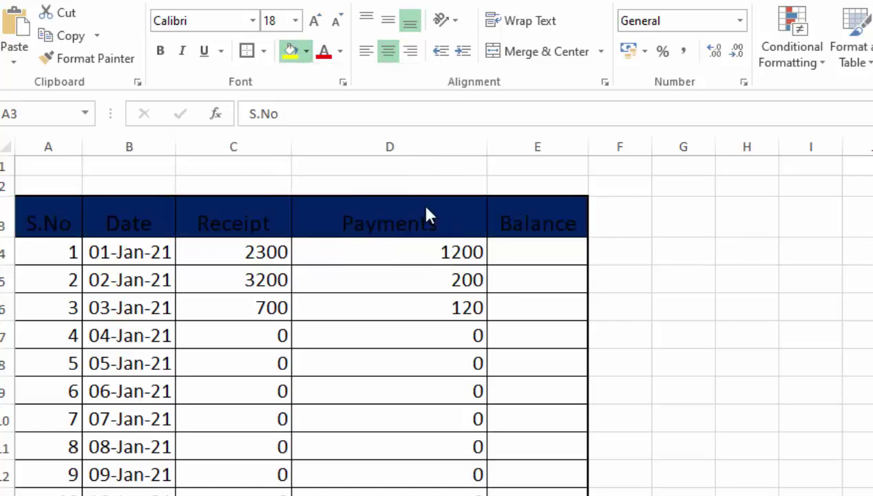
{"action": "left_click", "coordinate": [339, 54]}
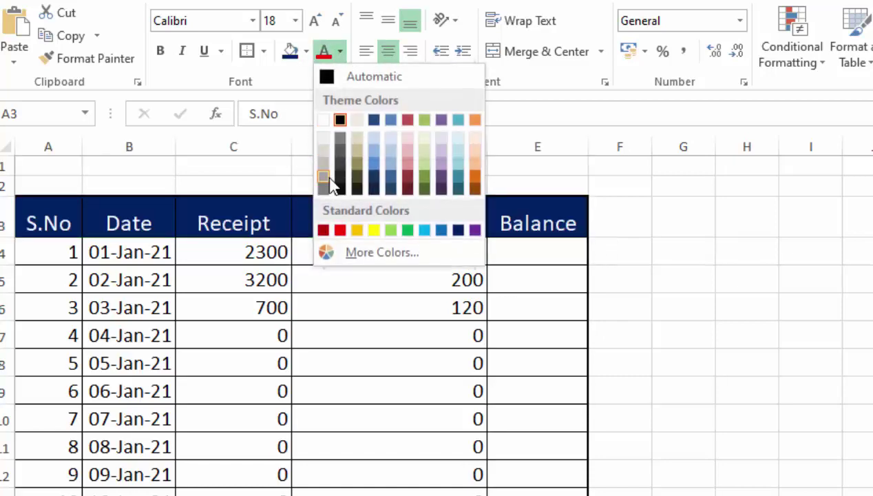
{"action": "left_click", "coordinate": [323, 121]}
{"action": "left_click", "coordinate": [840, 383]}
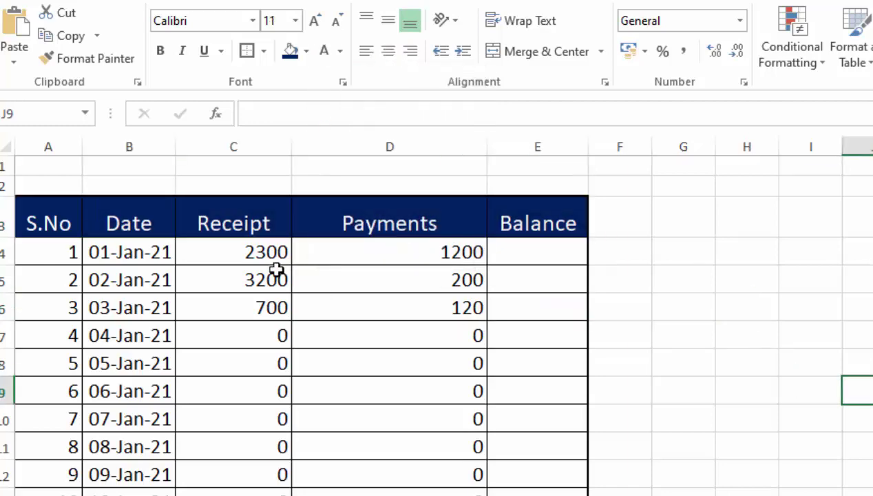
Step: Centre the header text horizontally and vertically and make it bold
{"action": "left_click_drag", "start_coordinate": [61, 221], "coordinate": [513, 225]}
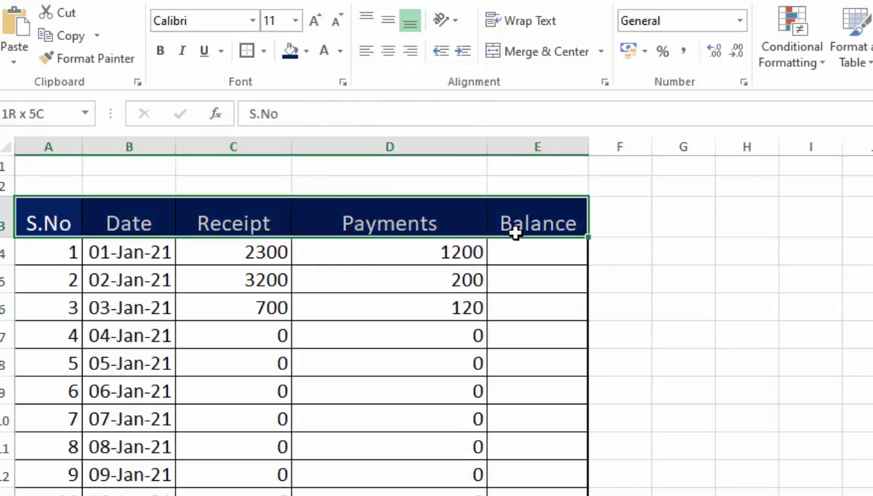
{"action": "left_click", "coordinate": [388, 51]}
{"action": "left_click", "coordinate": [388, 21]}
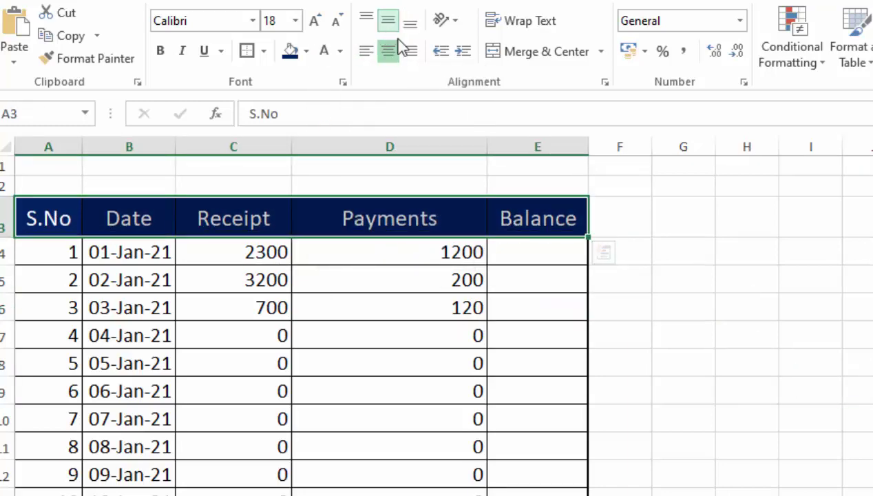
{"action": "left_click", "coordinate": [834, 383]}
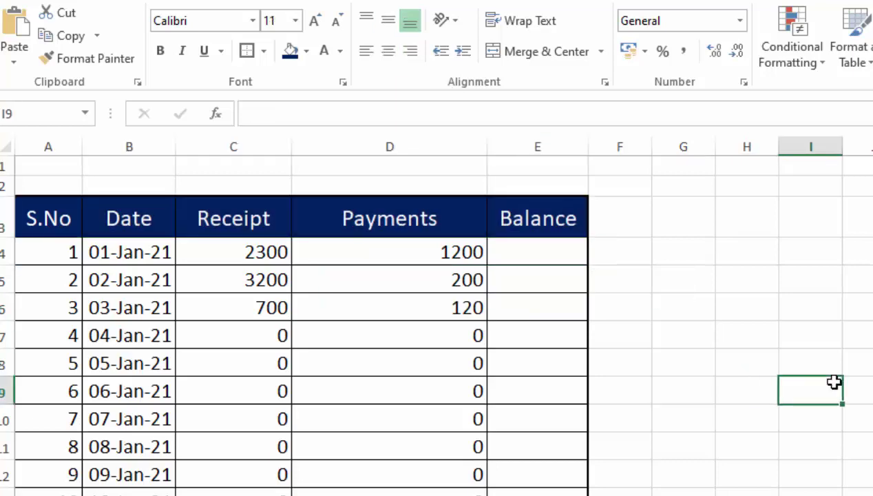
{"action": "left_click_drag", "start_coordinate": [62, 219], "coordinate": [531, 218]}
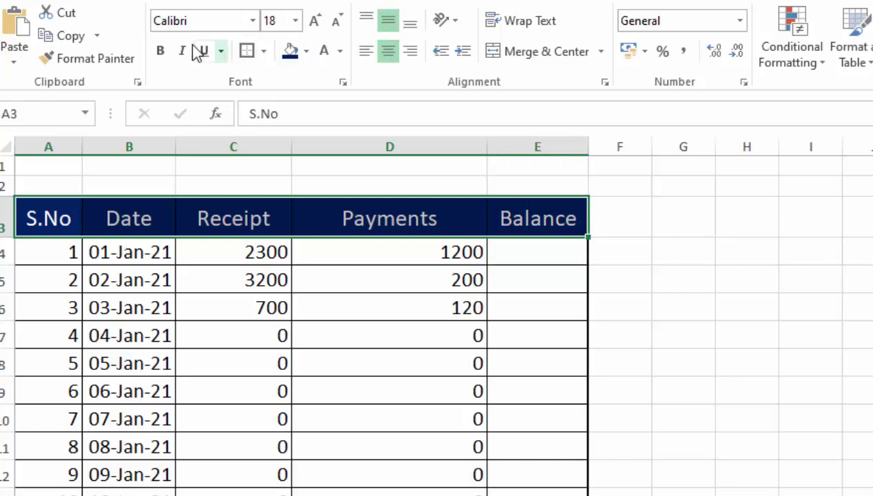
{"action": "left_click", "coordinate": [160, 50]}
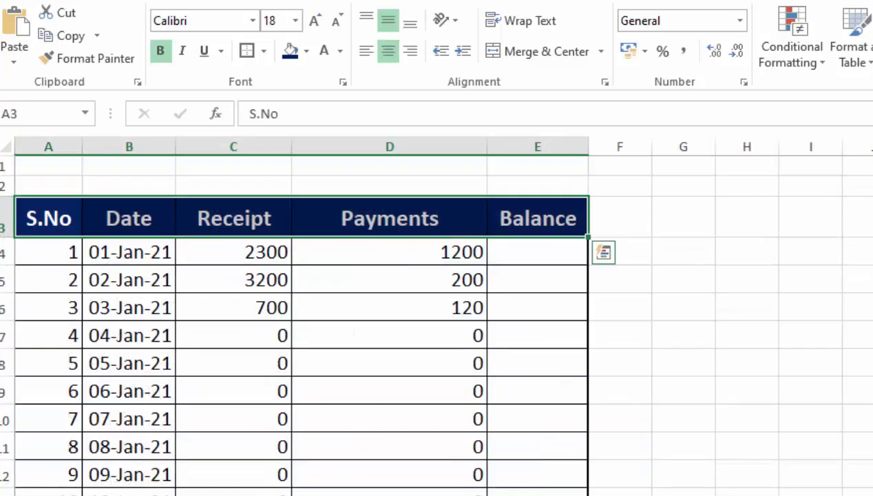
Step: Merge and centre cells B1 through D1 into a single 'Day Book' title cell above the table
{"action": "scroll", "coordinate": [137, 158], "scroll_direction": "up", "scroll_amount": 1}
{"action": "left_click", "coordinate": [155, 161]}
{"action": "left_click_drag", "start_coordinate": [155, 161], "coordinate": [422, 165]}
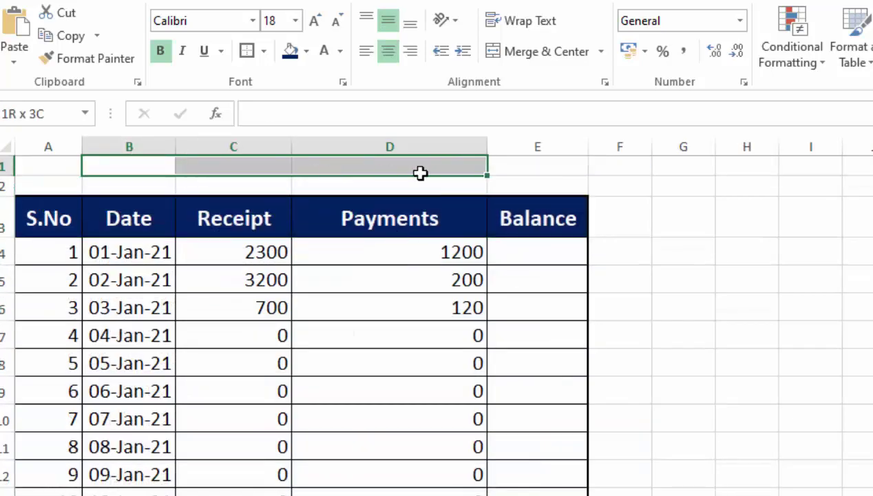
{"action": "left_click", "coordinate": [532, 62]}
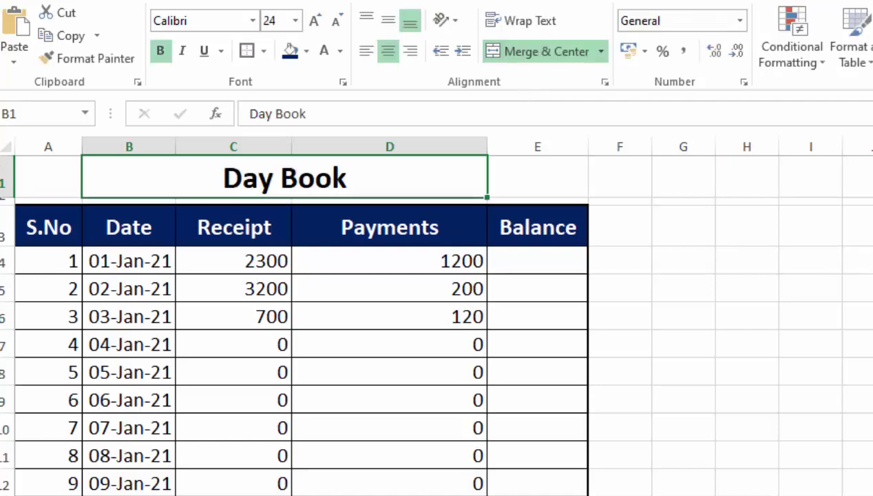
{"action": "left_click", "coordinate": [869, 427]}
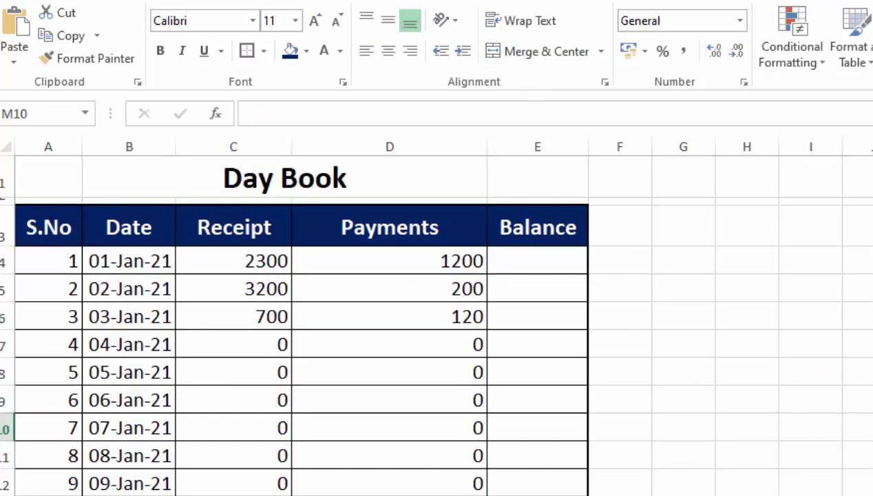
{"action": "left_click", "coordinate": [537, 261]}
{"action": "scroll", "coordinate": [763, 390], "scroll_direction": "down", "scroll_amount": 1}
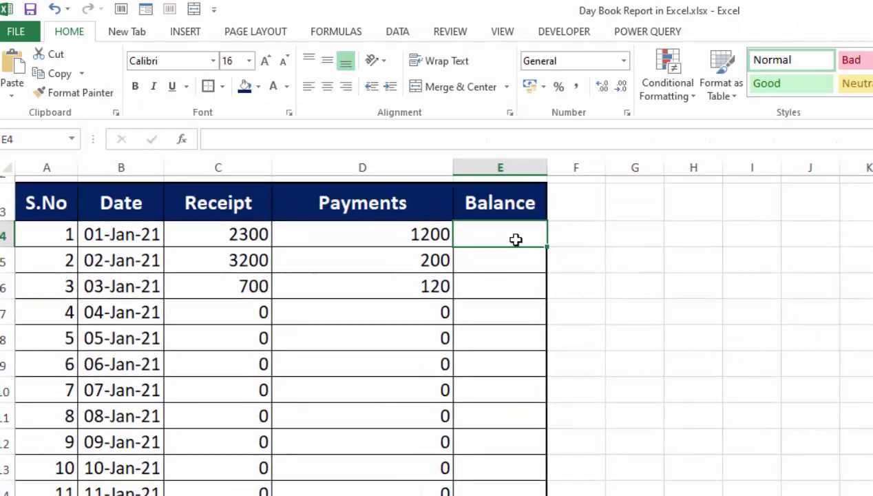
Step: Enter the opening balance formula =C4-D4 in E4
{"action": "type", "text": "="}
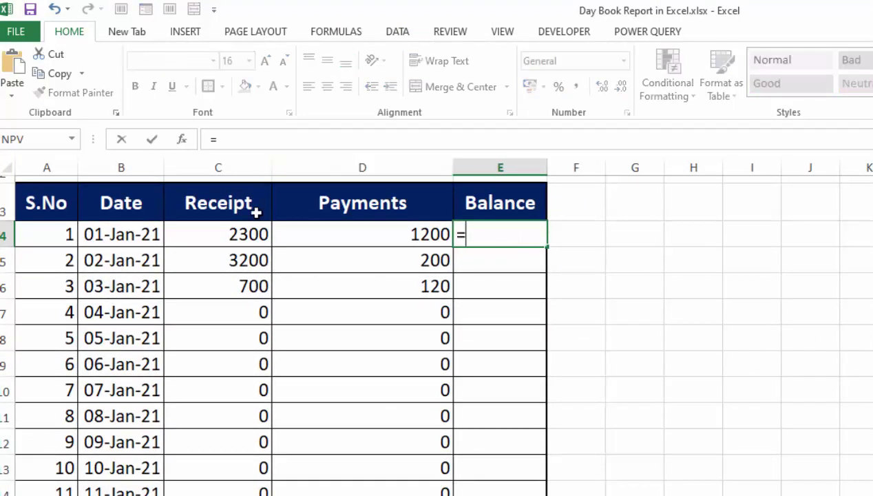
{"action": "left_click", "coordinate": [253, 234]}
{"action": "type", "text": "-"}
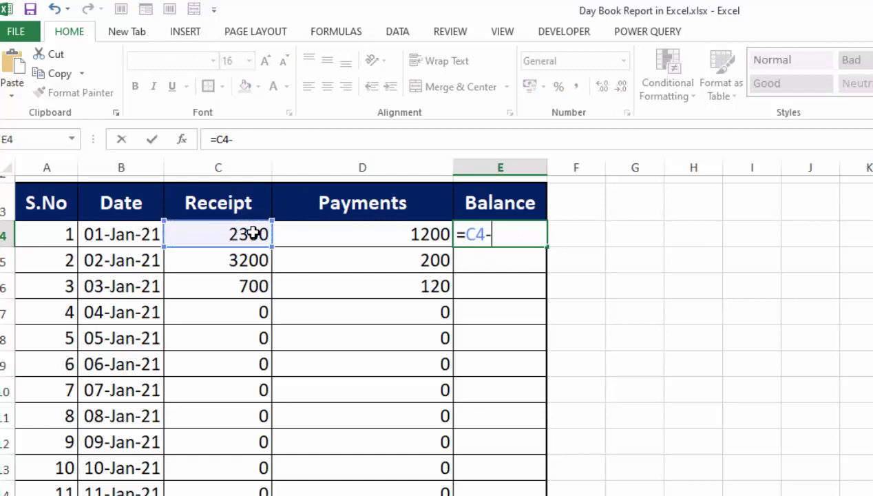
{"action": "left_click", "coordinate": [312, 233]}
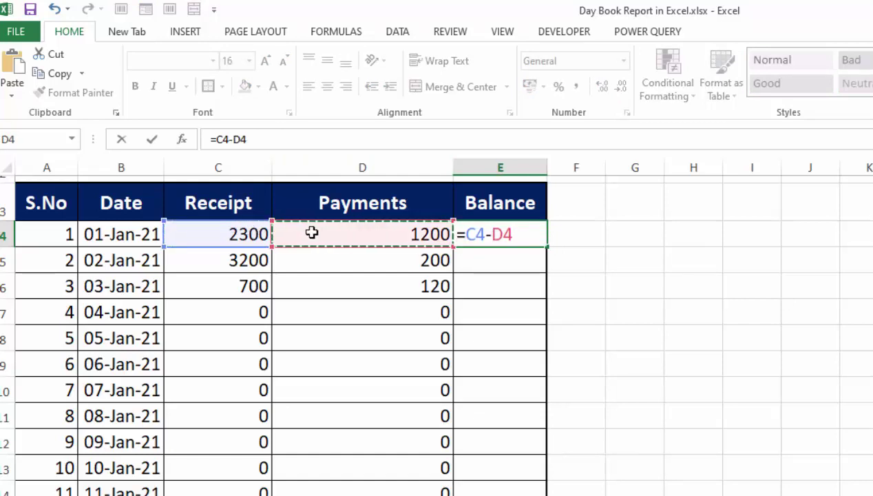
{"action": "key", "text": "Return"}
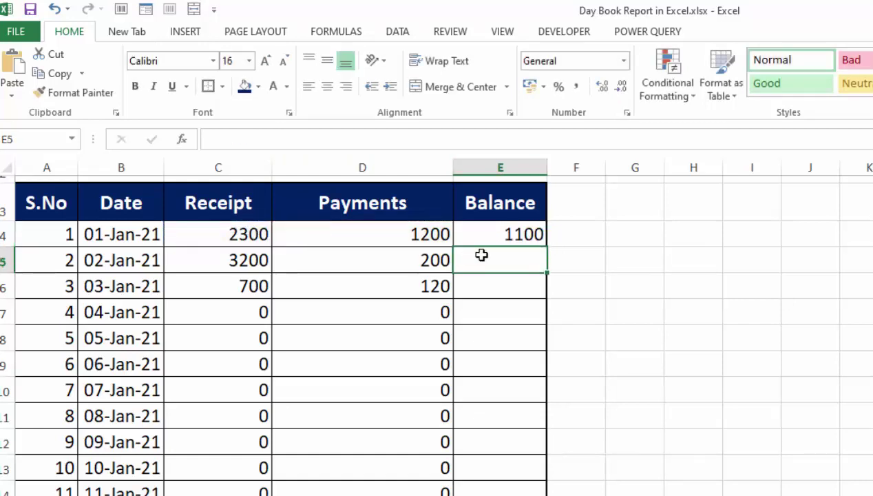
Step: Enter the running balance =E4+C5-D5 in E5 and fill it down the Balance column
{"action": "type", "text": "="}
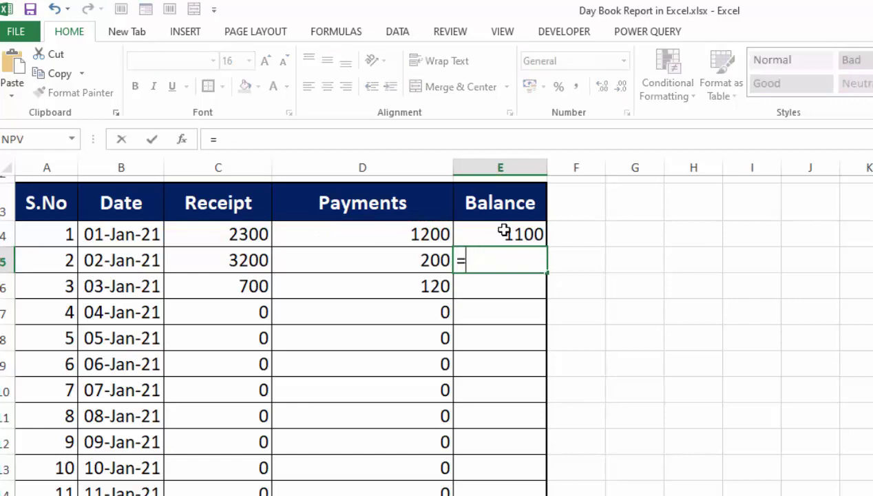
{"action": "left_click", "coordinate": [504, 231]}
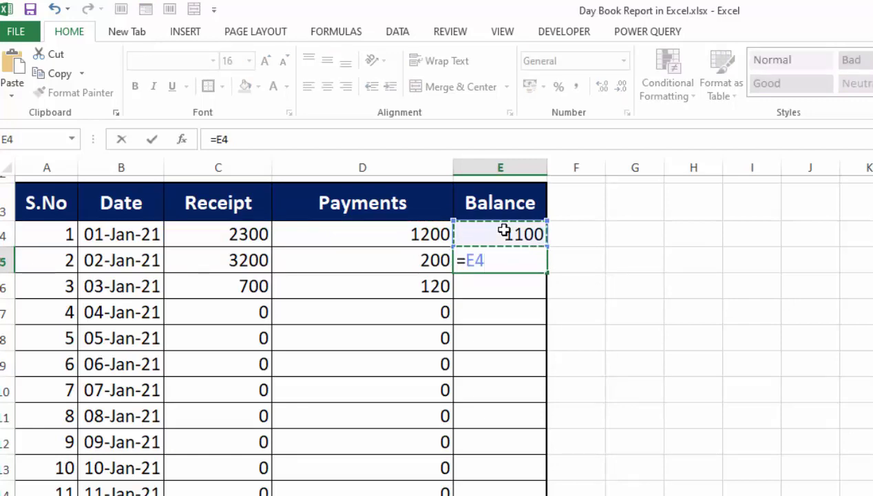
{"action": "type", "text": "+"}
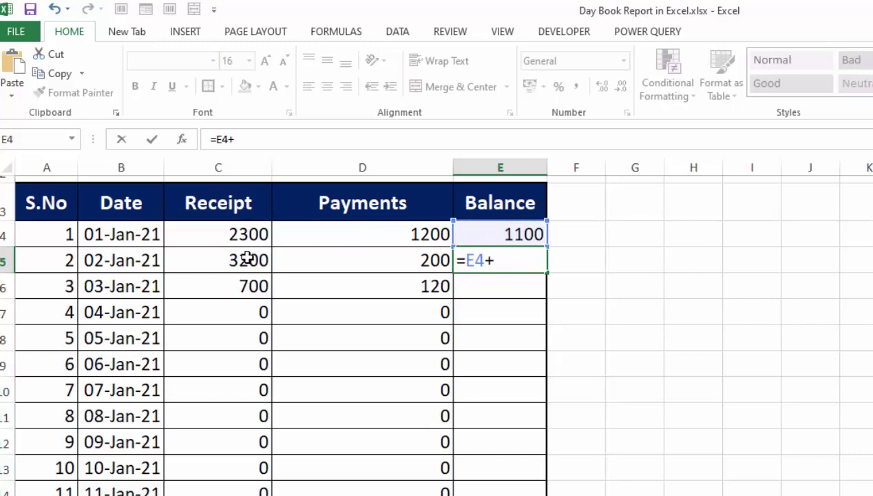
{"action": "left_click", "coordinate": [245, 259]}
{"action": "type", "text": "-"}
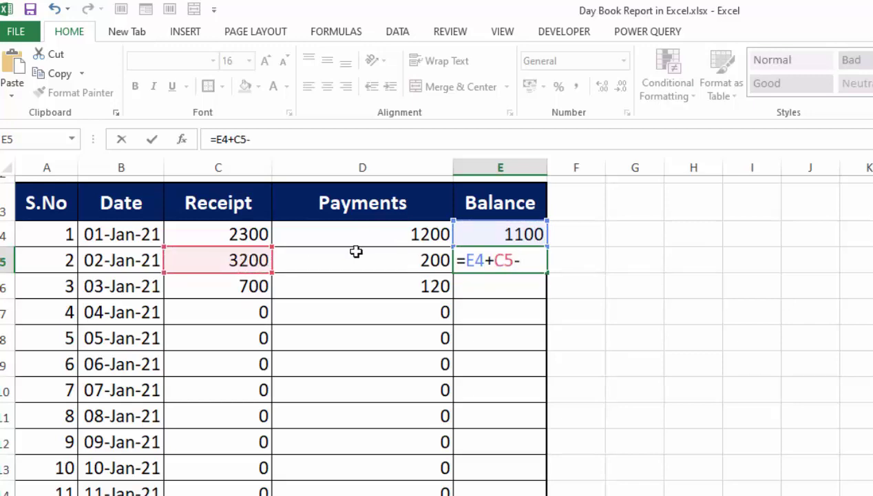
{"action": "left_click", "coordinate": [371, 260]}
{"action": "key", "text": "Return"}
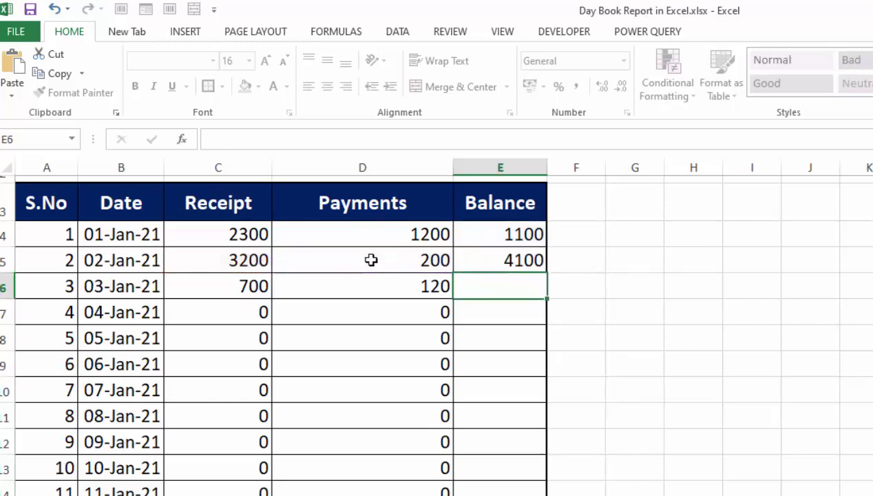
{"action": "left_click", "coordinate": [481, 259]}
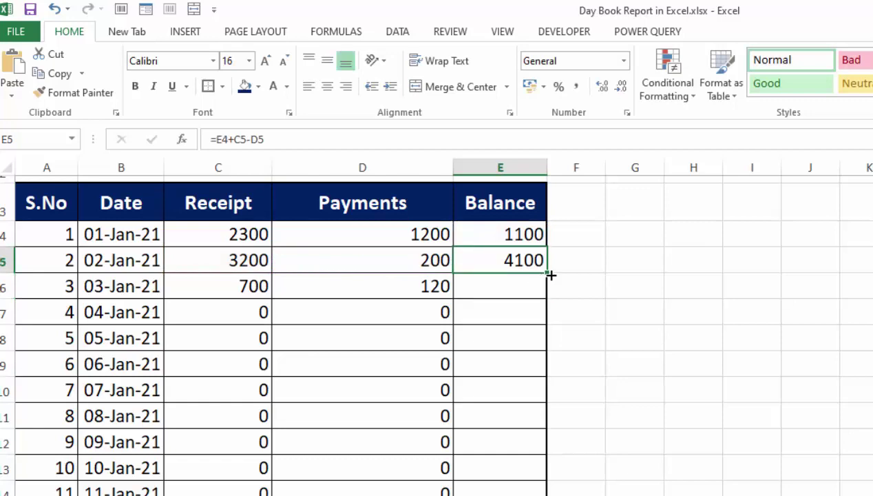
{"action": "double_click", "coordinate": [548, 274]}
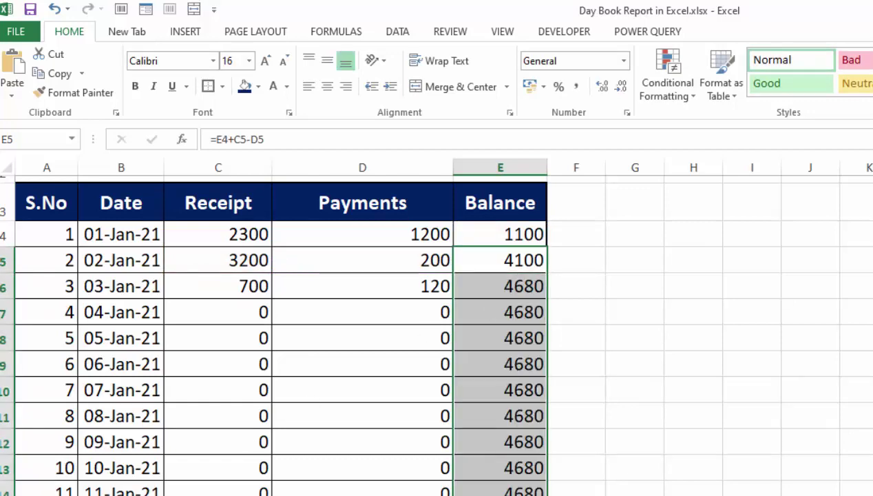